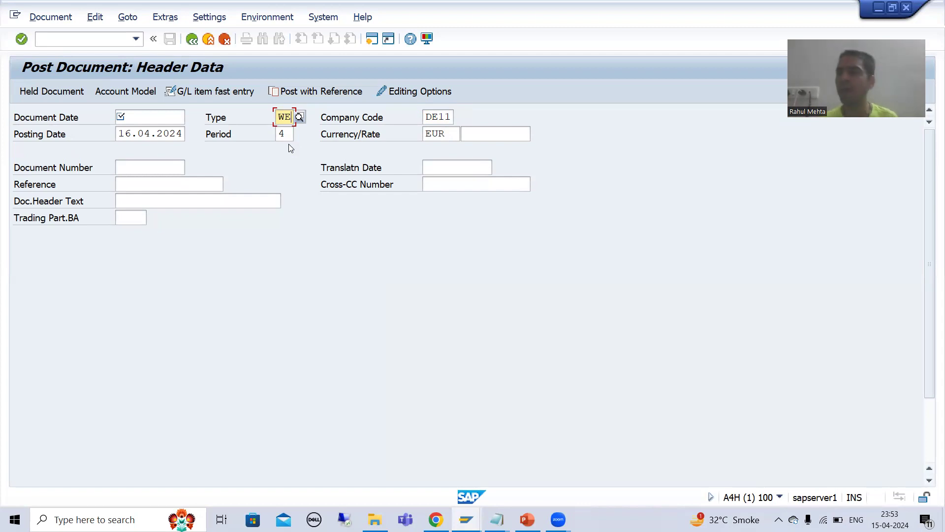
Step: Look up the available document types and select WE (Goods Receipt) for the document header
click(435, 115)
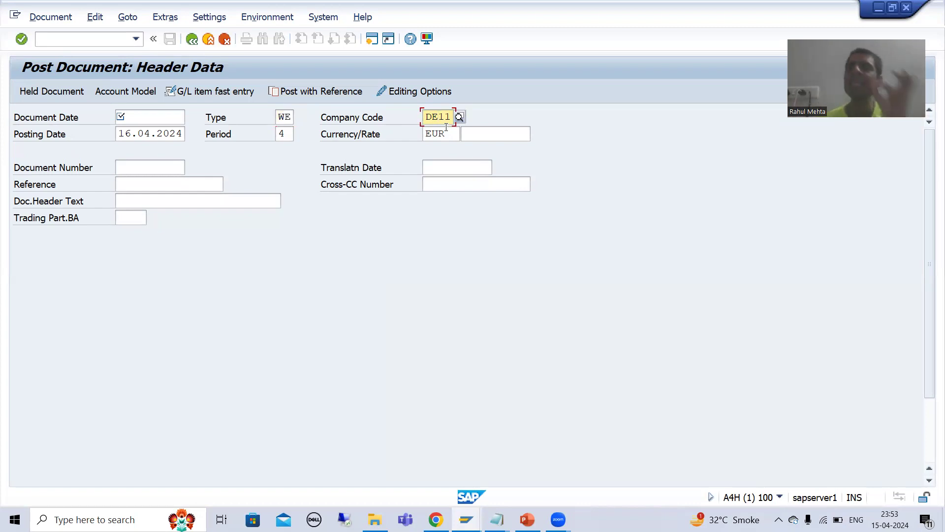
click(286, 118)
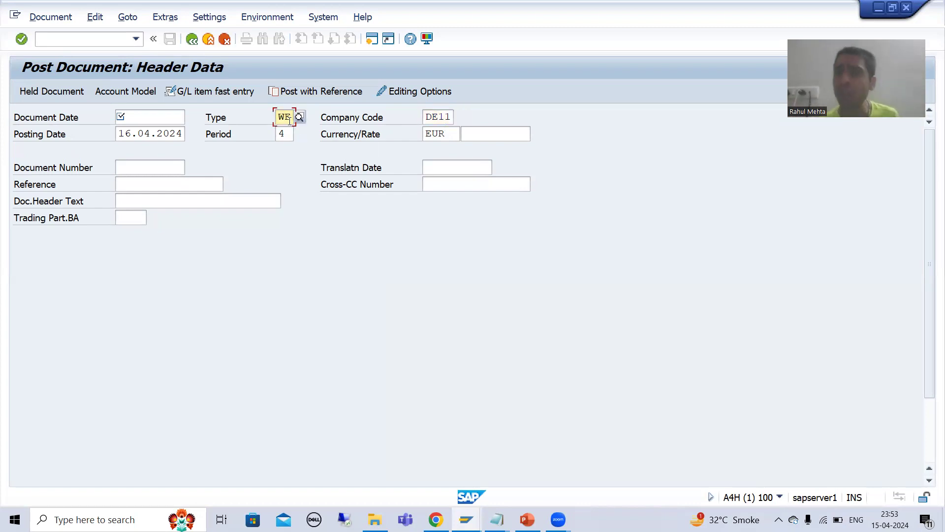
click(300, 116)
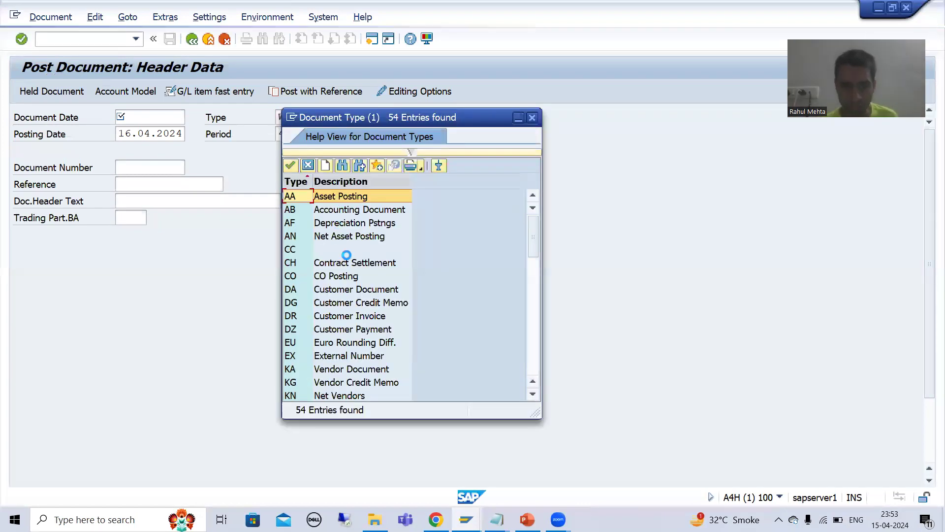
scroll(364, 325, down, 12)
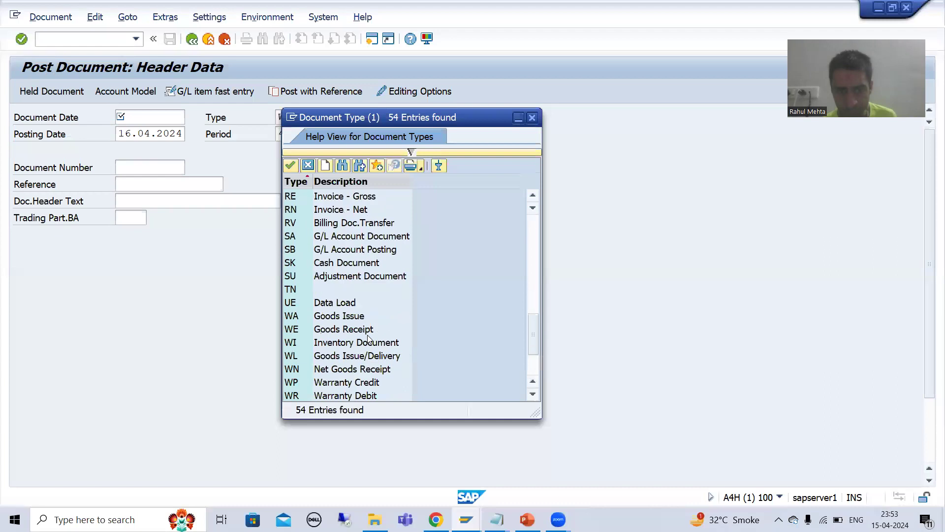
click(344, 250)
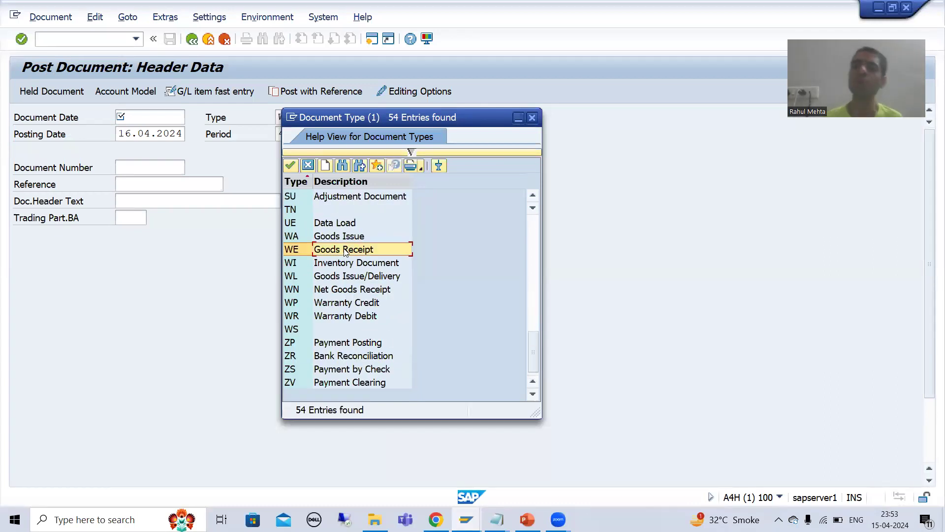
double_click(345, 250)
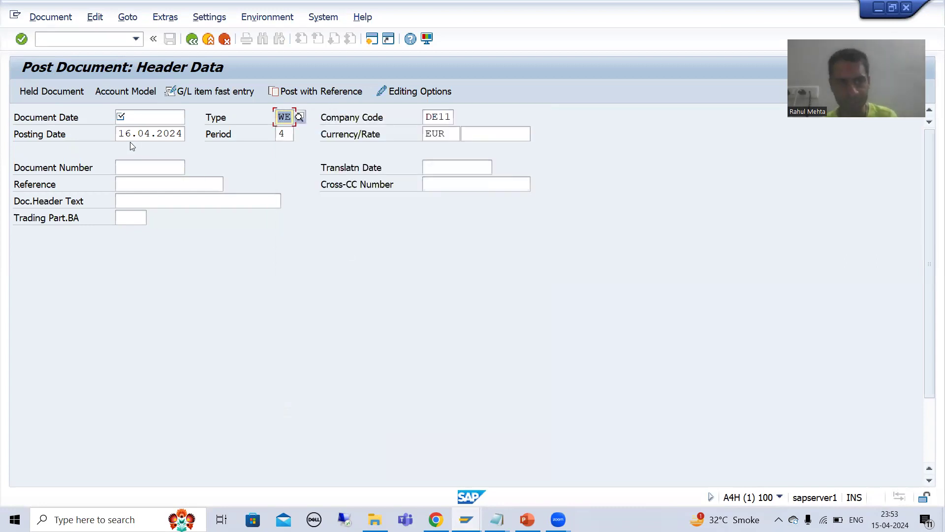
Step: Submit the goods receipt header with the posting date 16.04.2024 copied as document date, and discard the entry
drag(118, 134, 184, 134)
key(ctrl+c)
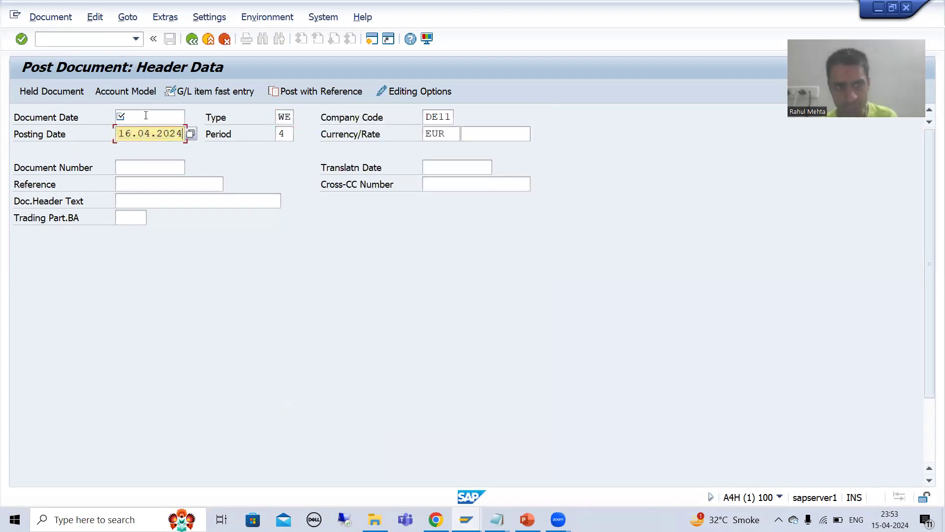
click(145, 115)
key(ctrl+v)
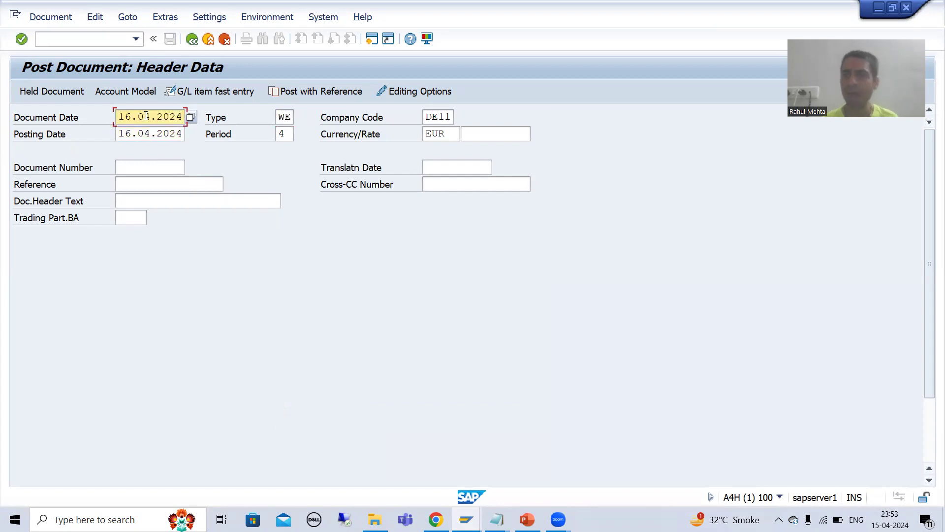
key(Return)
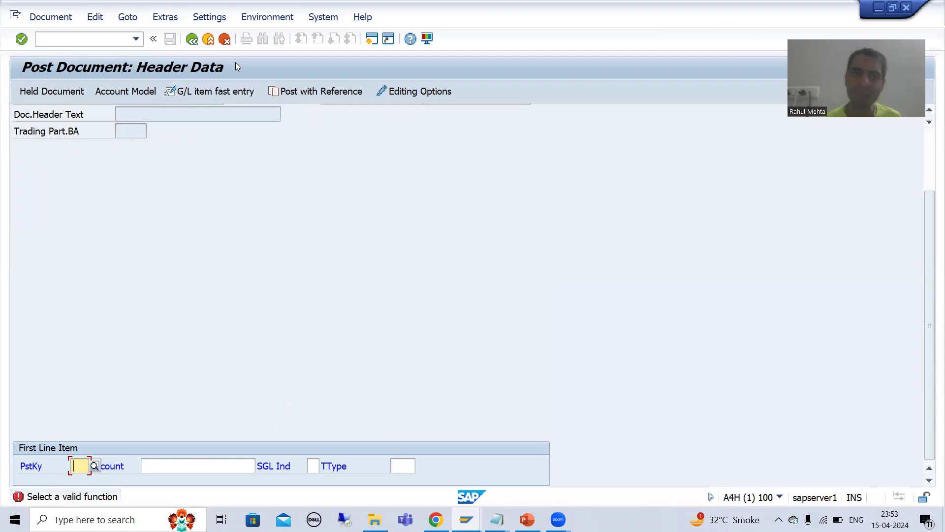
click(225, 39)
click(276, 312)
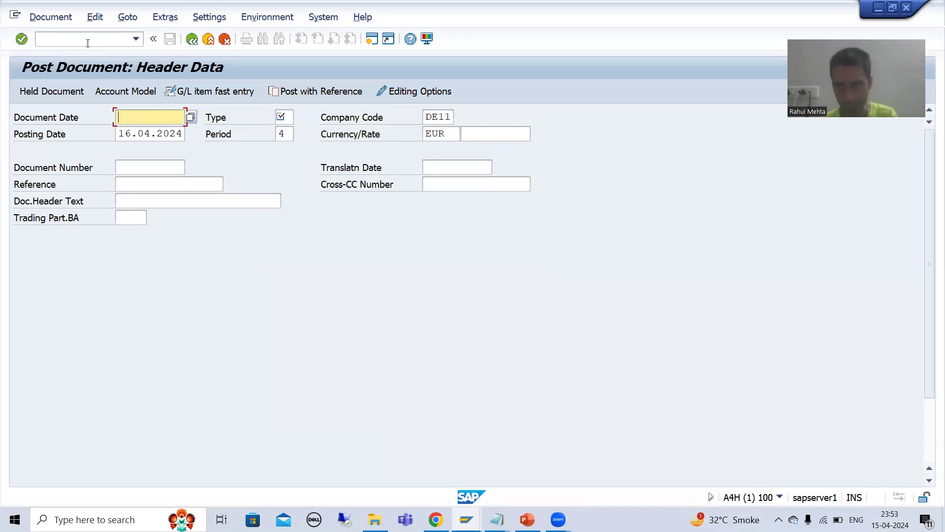
Step: Submit a header with document date 16.04.2024 and document type WA, and exit the posting without saving
click(134, 116)
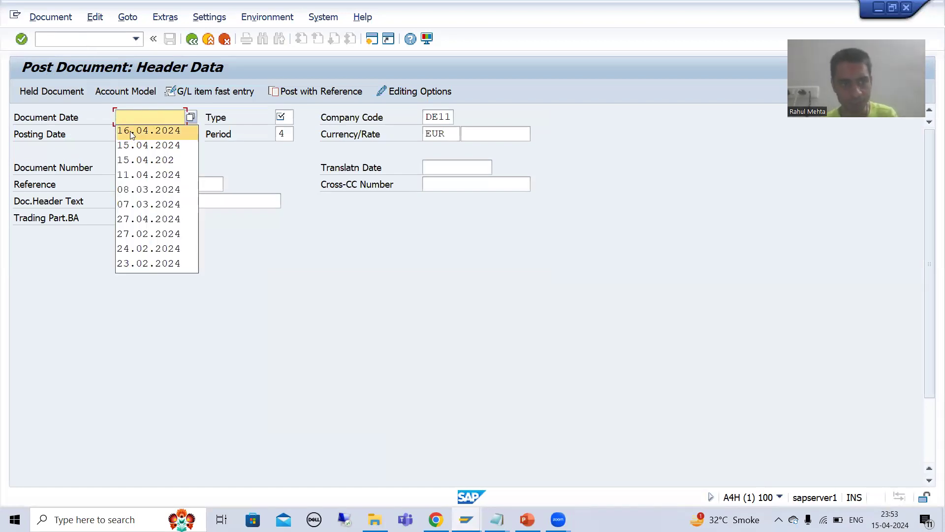
click(132, 130)
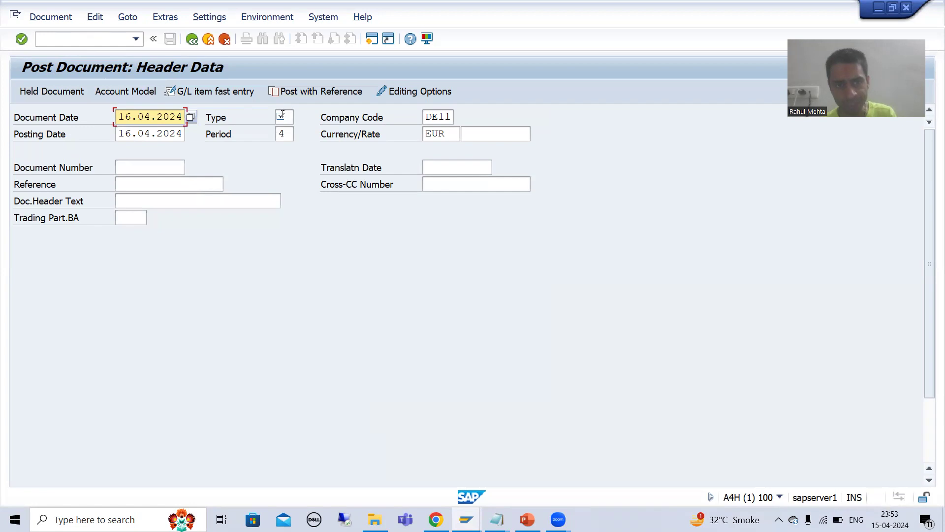
click(281, 116)
click(291, 143)
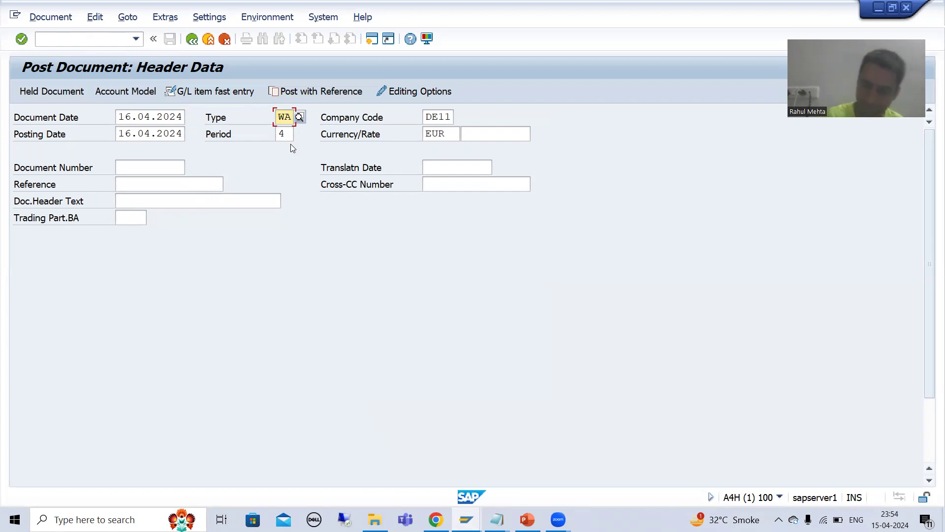
key(Return)
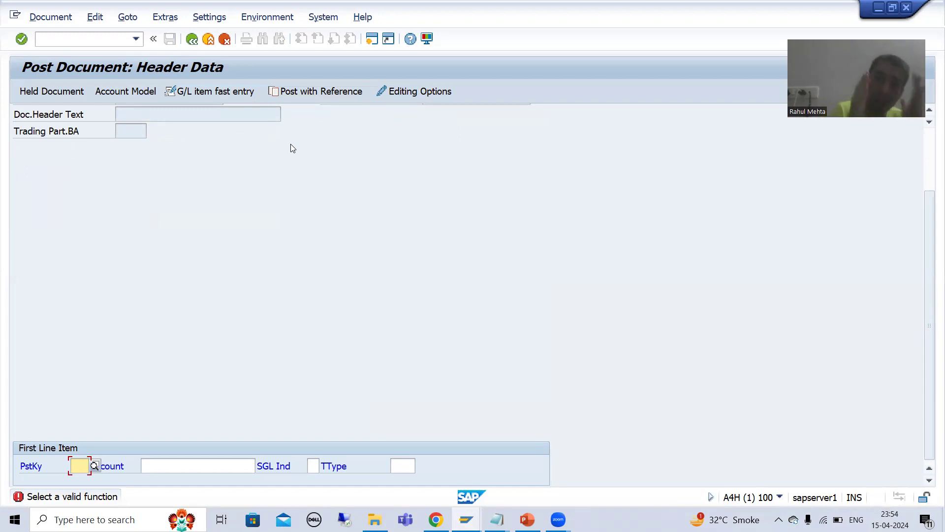
click(209, 39)
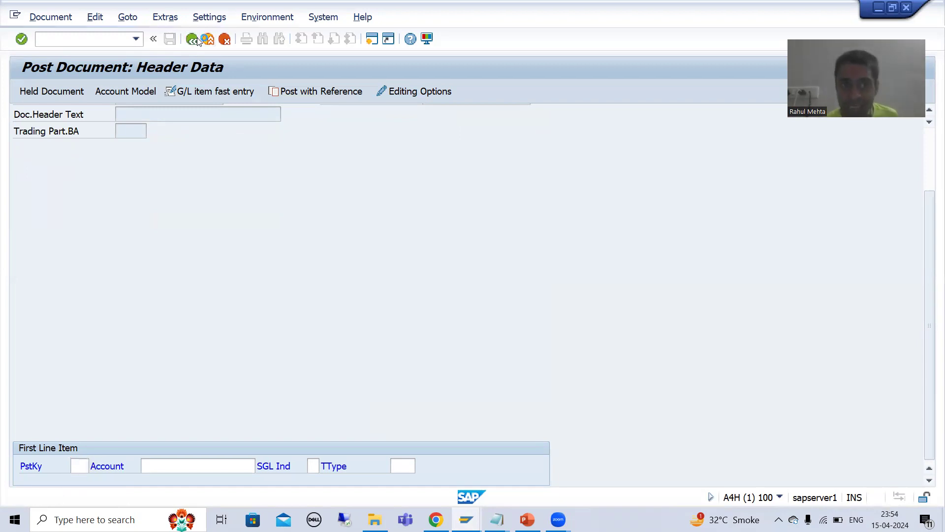
click(260, 307)
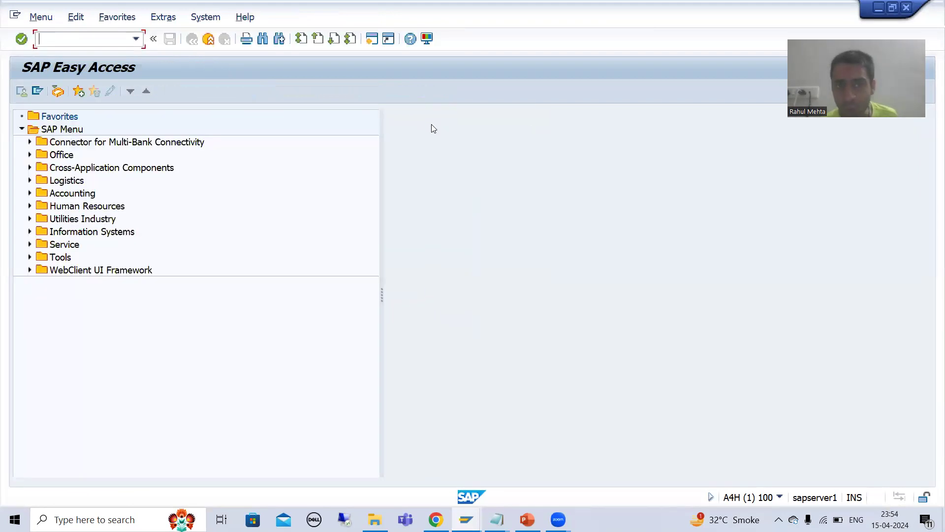
Step: Open the Post Document transaction again and set the document type to WE for company code DE11
text(fb50)
key(Return)
click(284, 116)
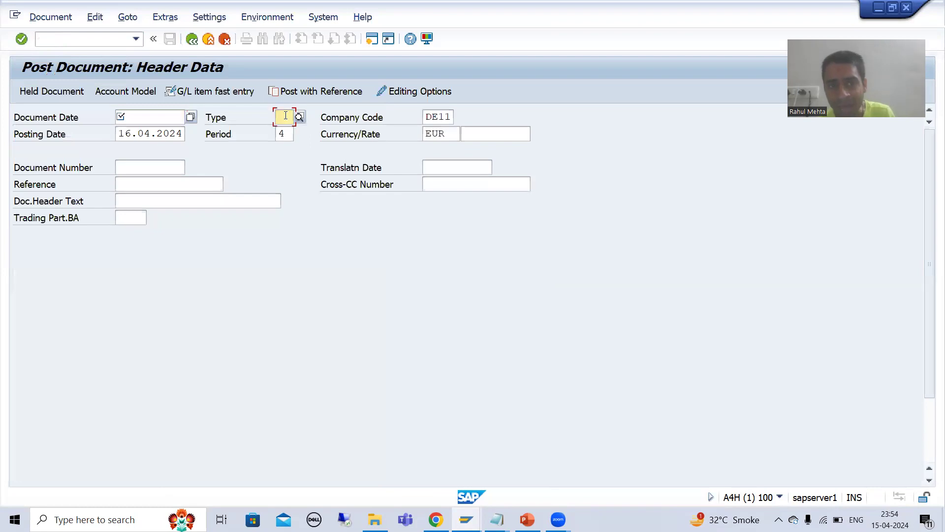
key(BackSpace)
key(BackSpace)
click(290, 147)
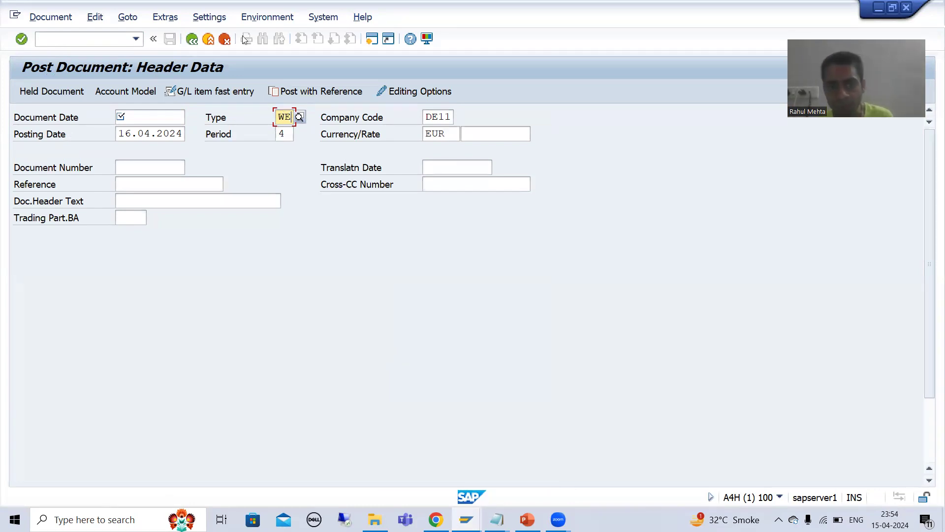
click(430, 121)
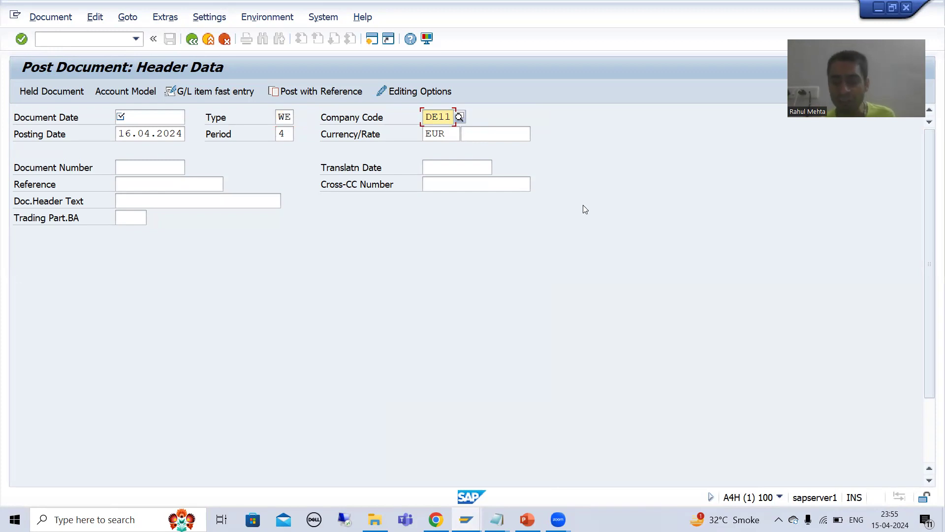
Step: Check the validation steps slide in PowerPoint and open transaction GGB0 in SAP
click(528, 520)
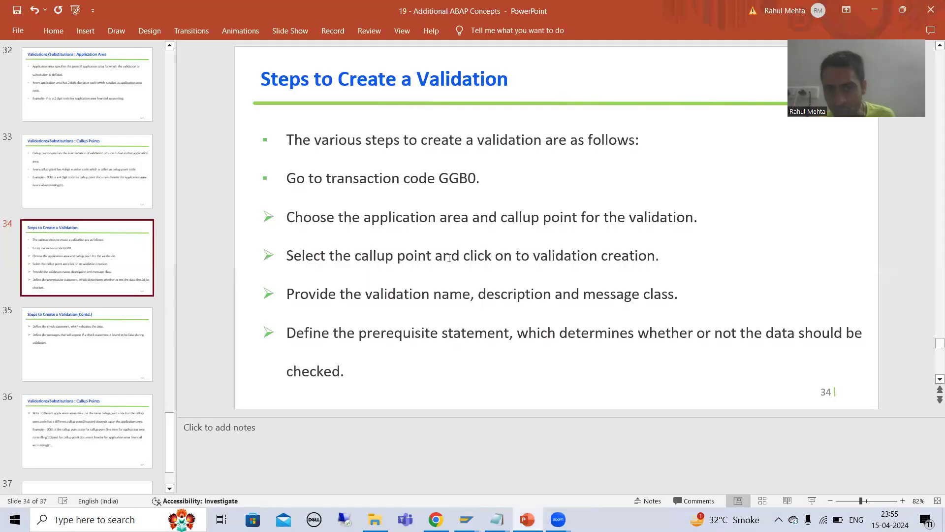
click(470, 197)
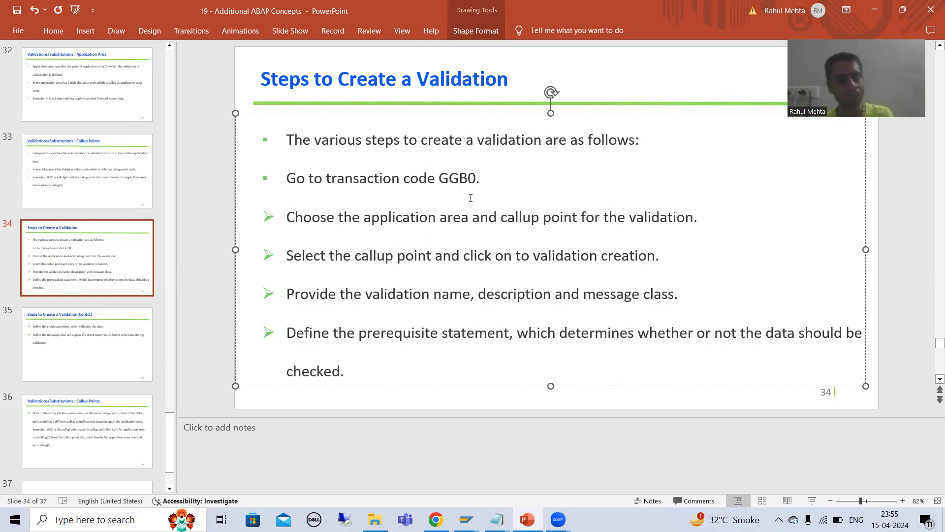
key(alt+Tab)
click(80, 40)
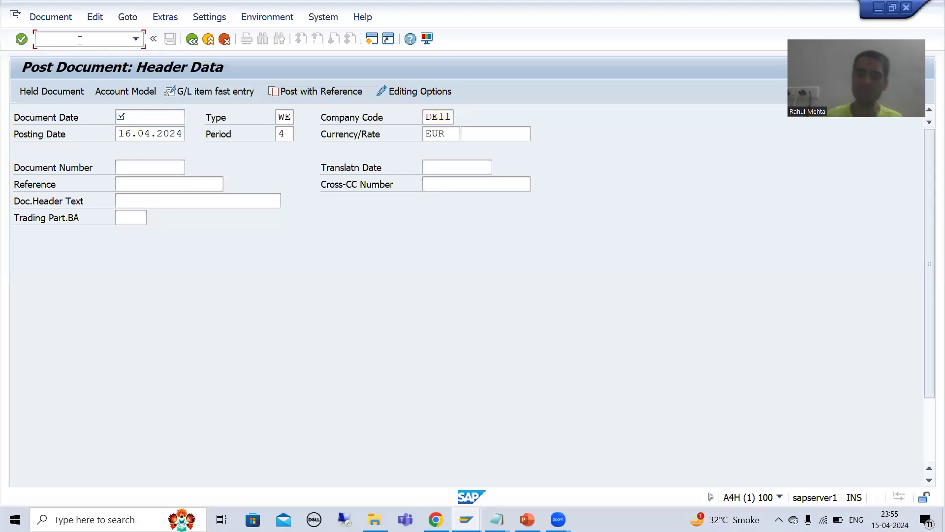
text(/nggb0)
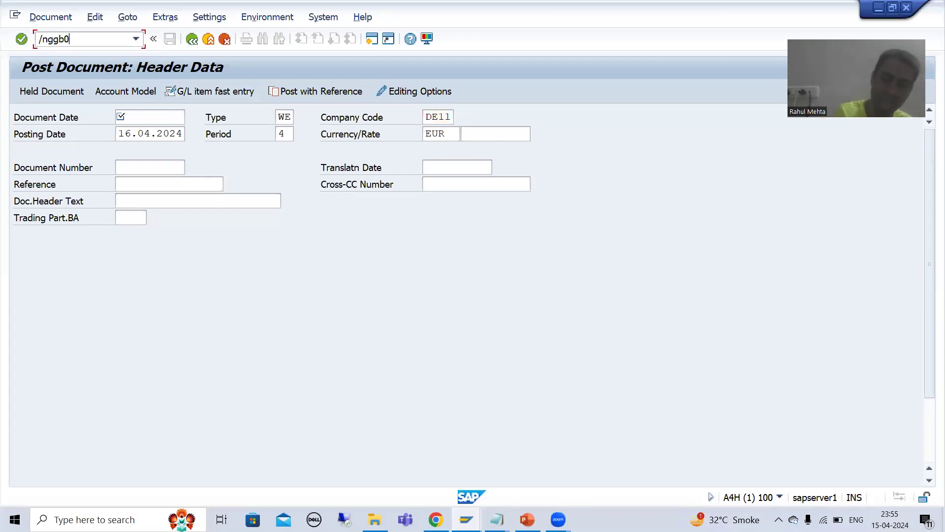
key(Return)
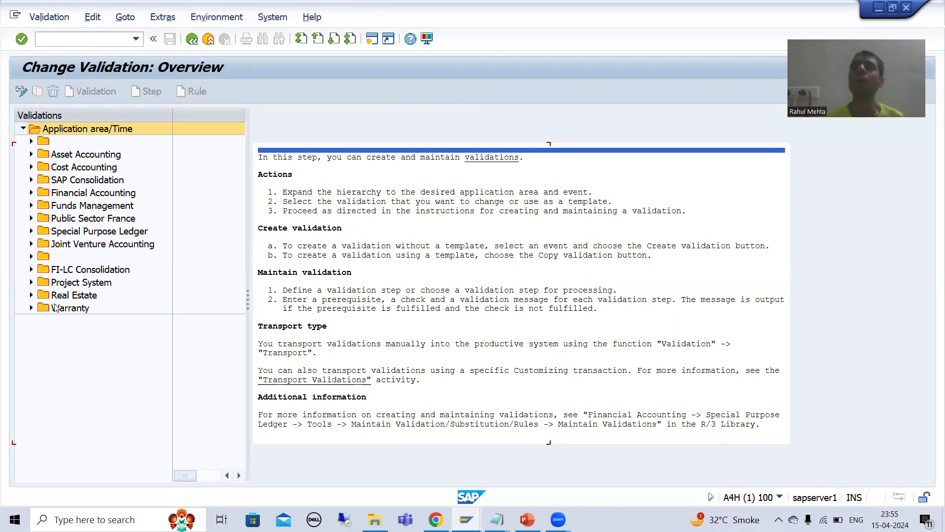
Step: Review the application area and callup point instruction in PowerPoint, and expand Financial Accounting in SAP's validation overview
key(alt+Tab)
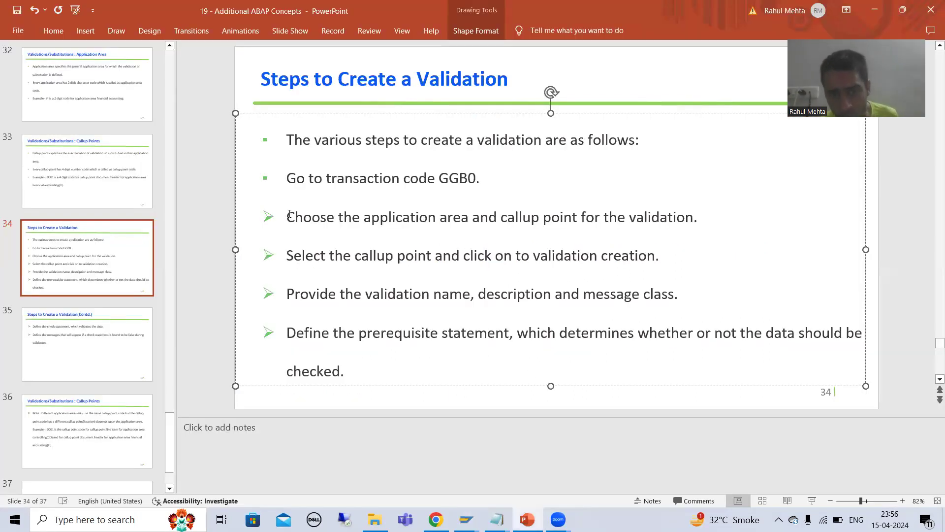
click(564, 224)
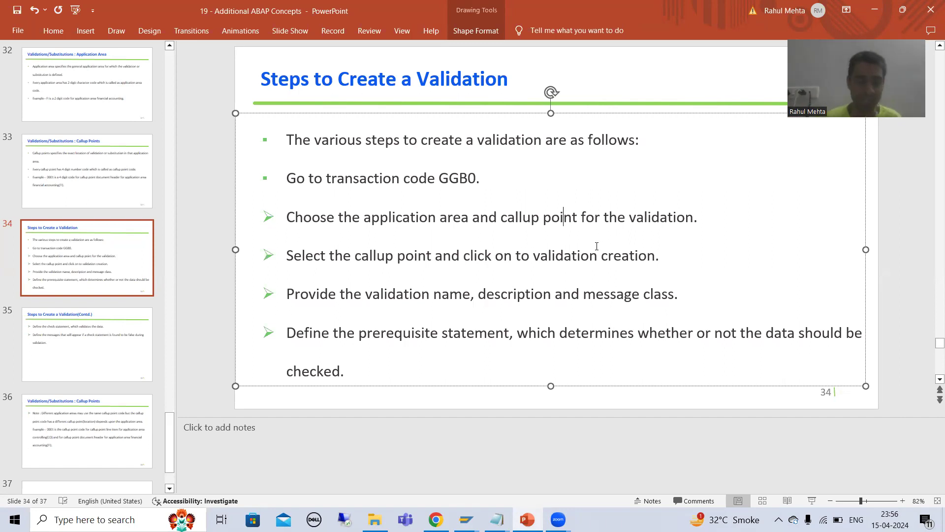
key(alt+Tab)
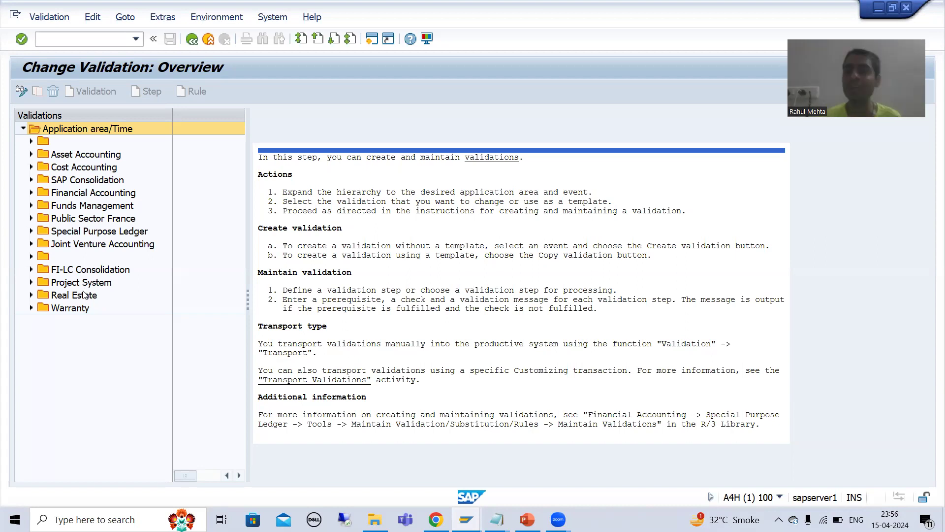
click(70, 195)
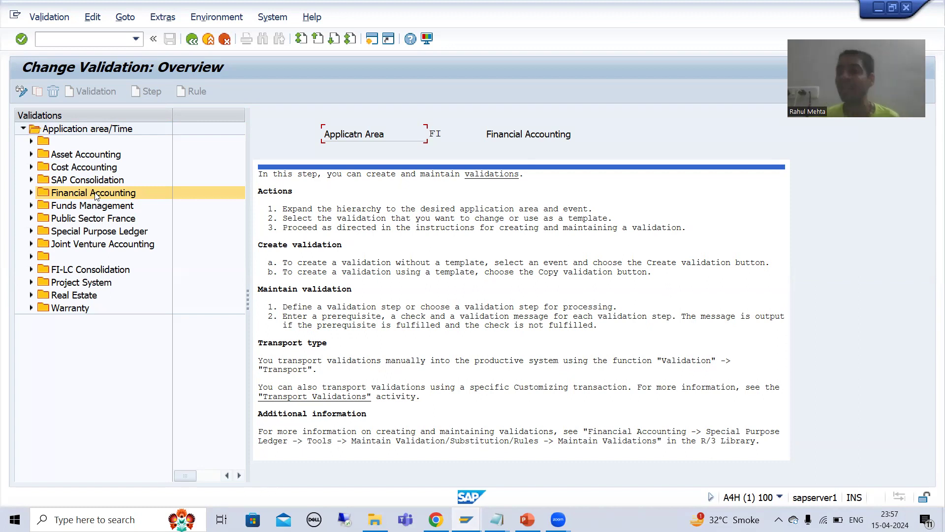
click(31, 193)
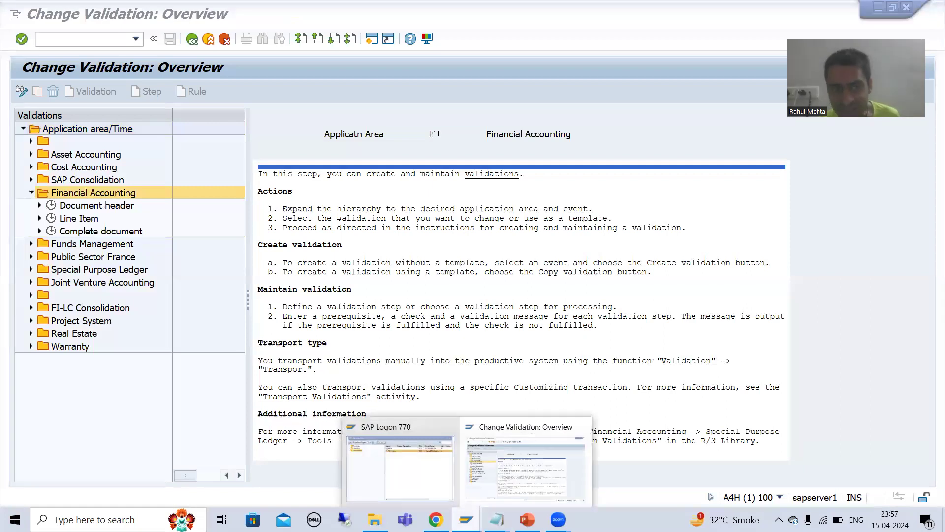
Step: Open the Post Document transaction in a new session and set the document type to WE for company code DE11
click(71, 41)
text(/ofb)
text(50)
key(Return)
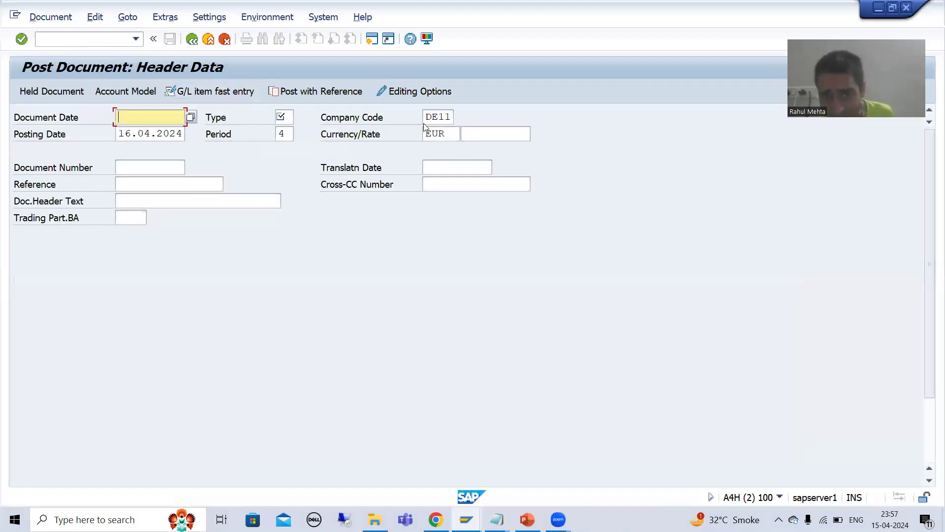
click(451, 116)
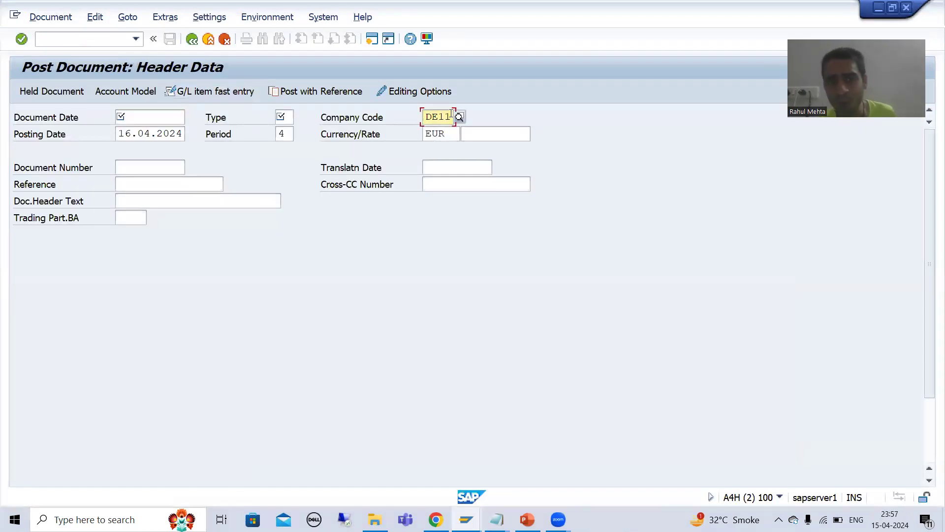
click(290, 117)
click(290, 117)
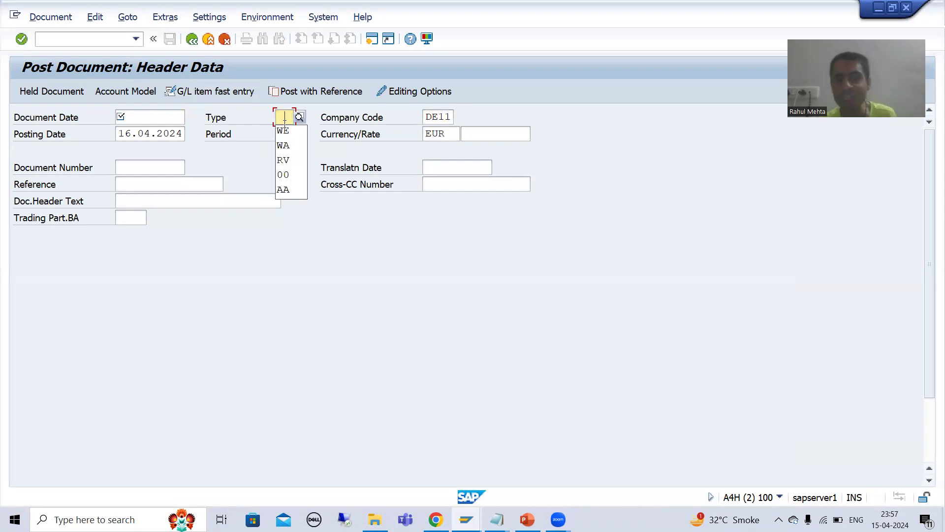
click(284, 130)
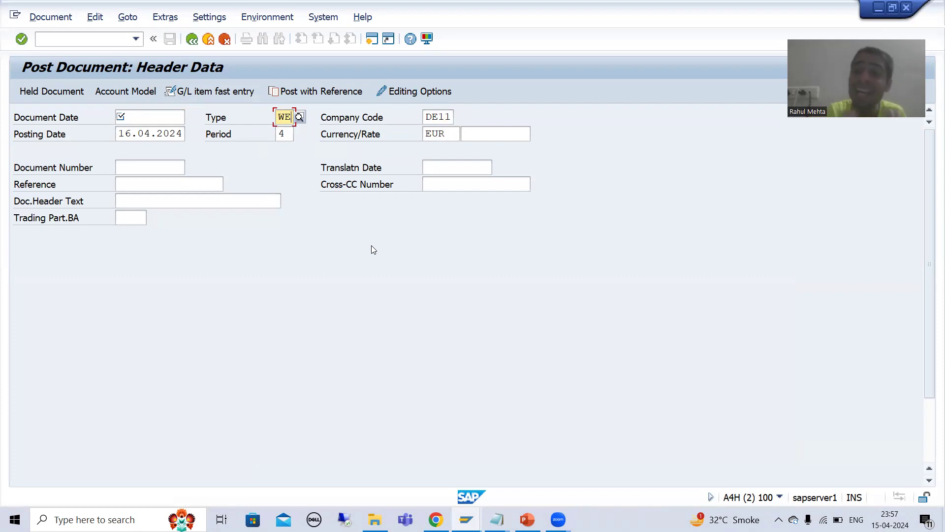
click(441, 118)
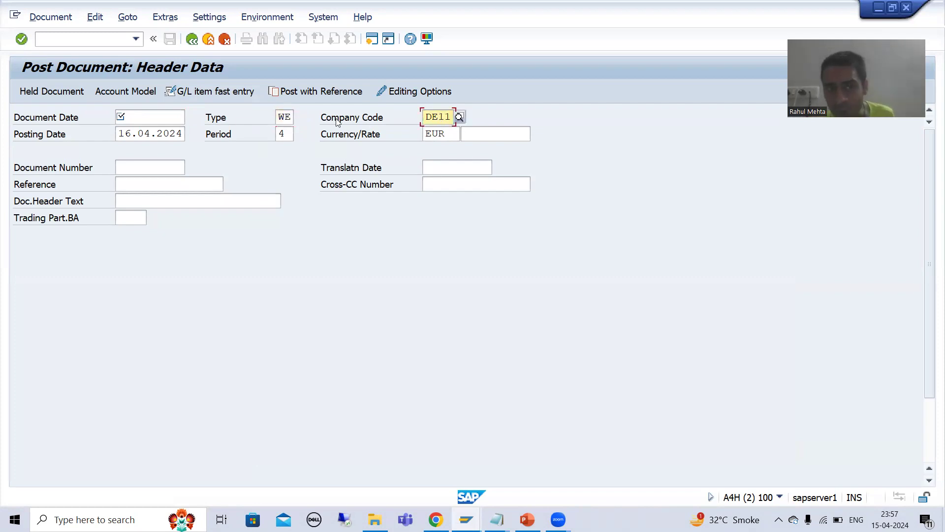
click(287, 118)
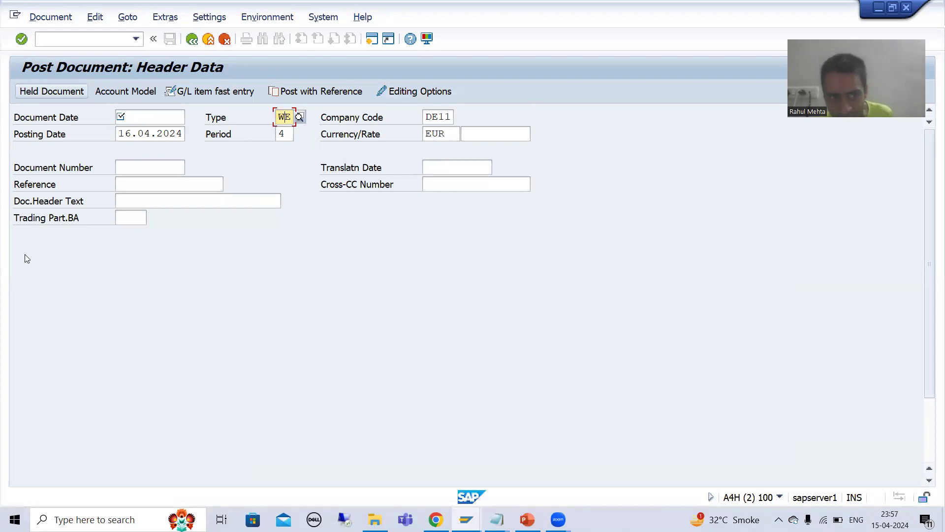
Step: Open transaction SE11 in a new session and display the database table BKPF
click(83, 37)
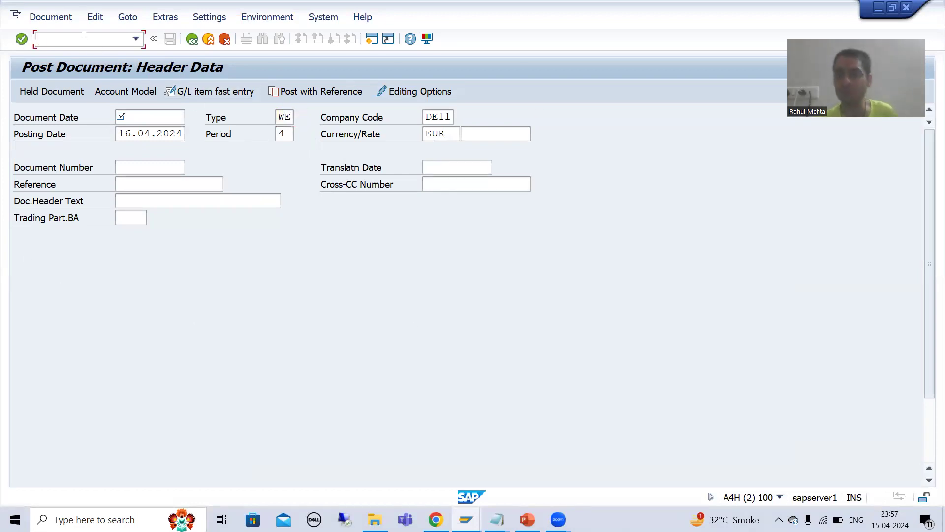
text(/ose11)
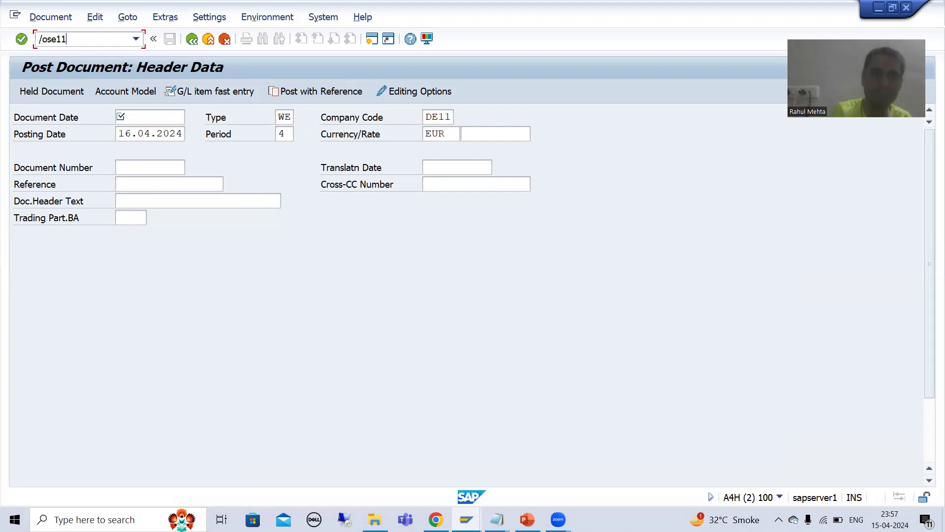
key(Return)
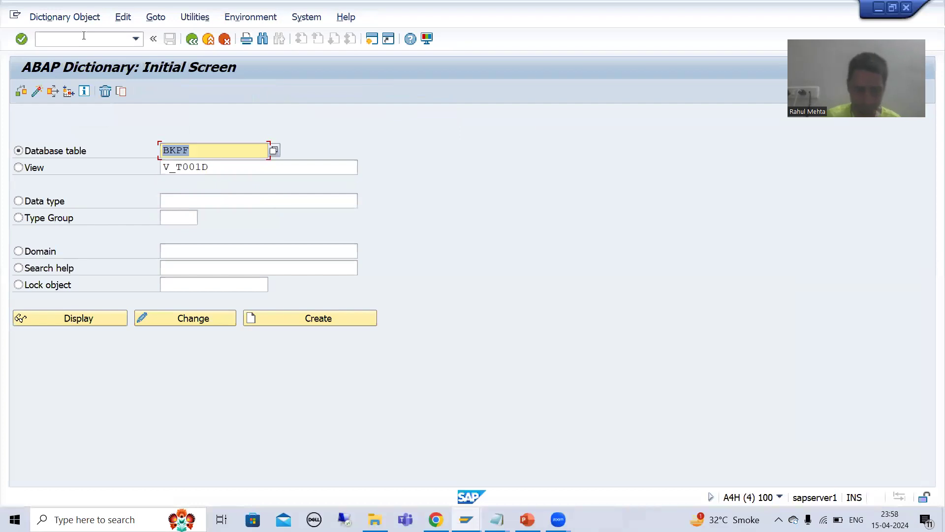
text(bkpf)
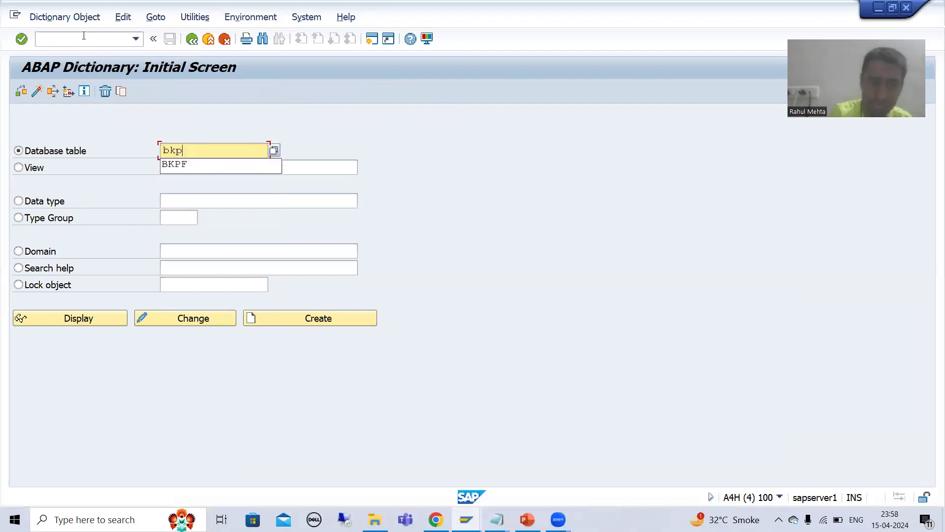
key(Return)
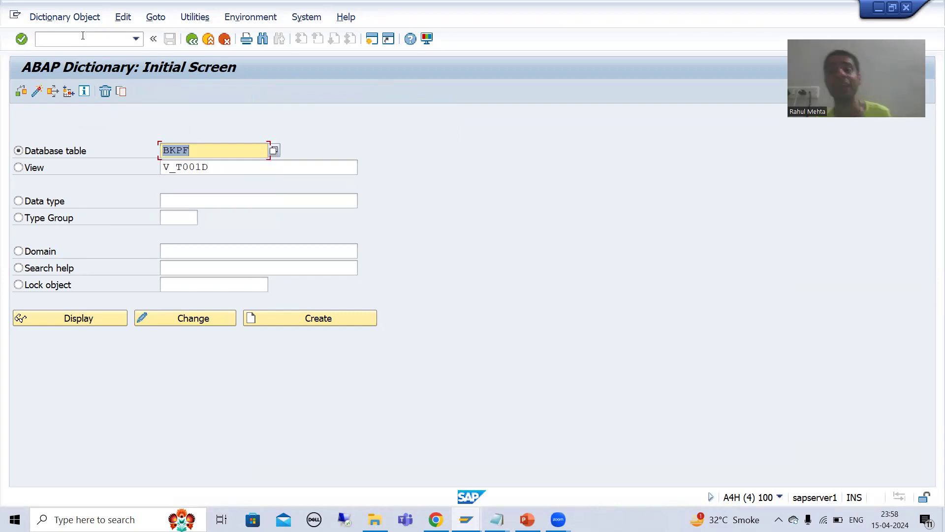
click(73, 318)
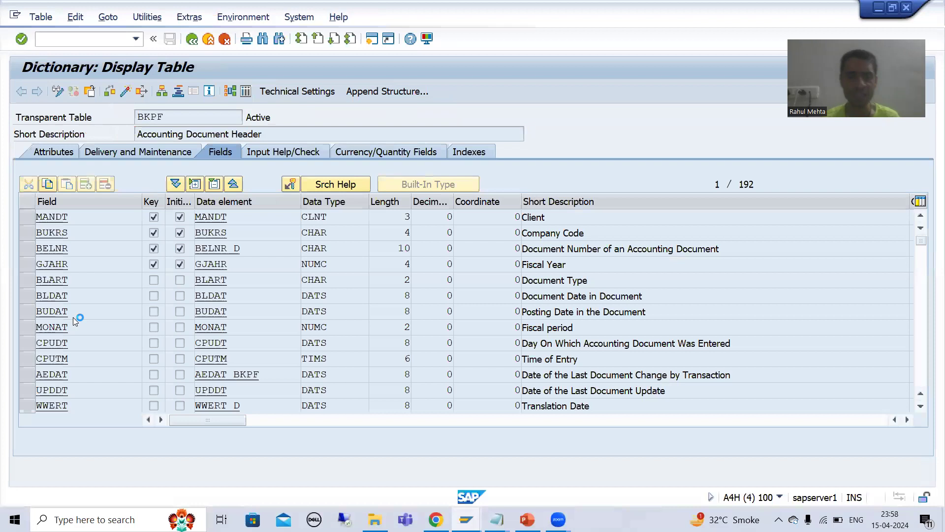
Step: Search the BKPF field list for "document type" and select the BLART field row
key(ctrl+f)
text(document)
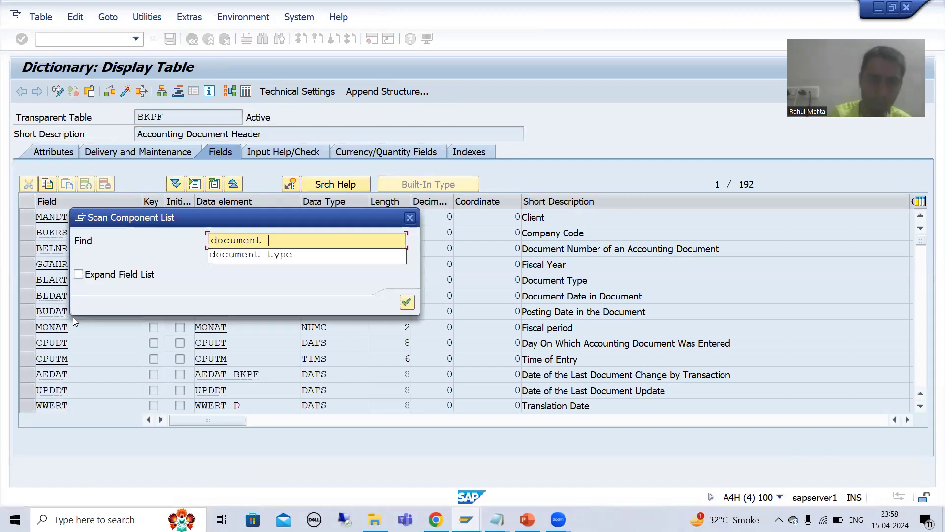
text( type)
key(Return)
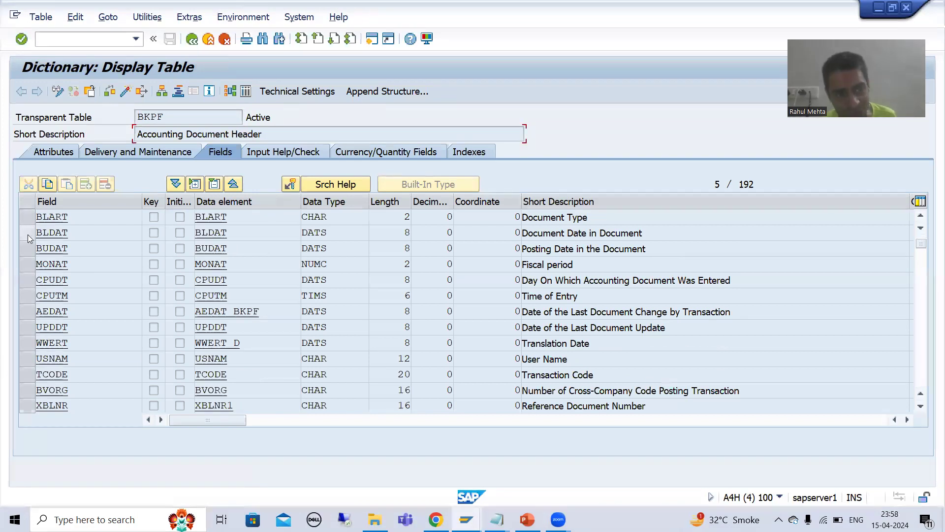
click(26, 222)
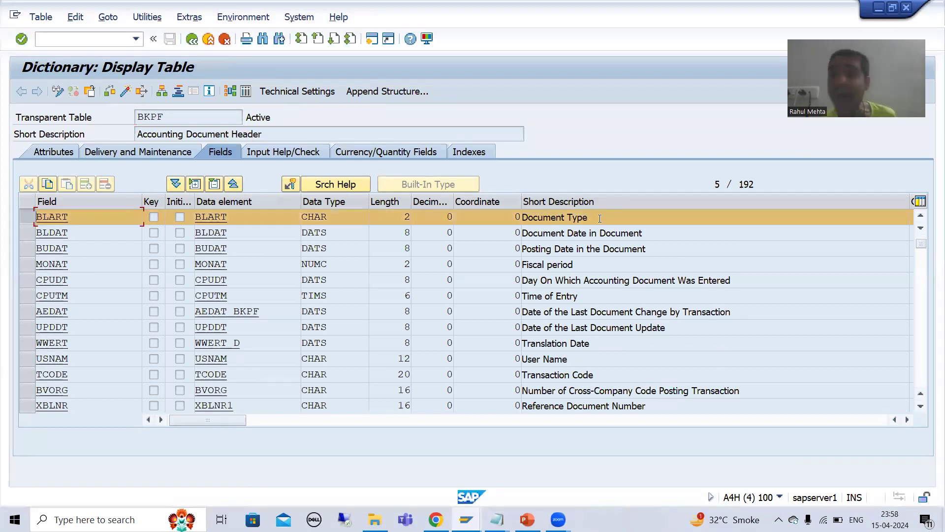
Step: Compare the Post Document header fields with the validation overview's callup points and the BKPF field list
key(alt+Tab)
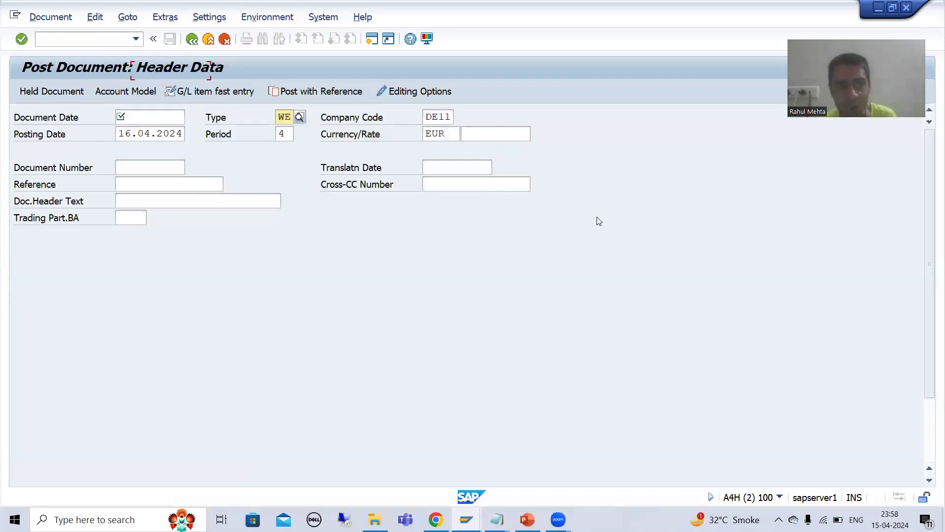
mouse_move(466, 520)
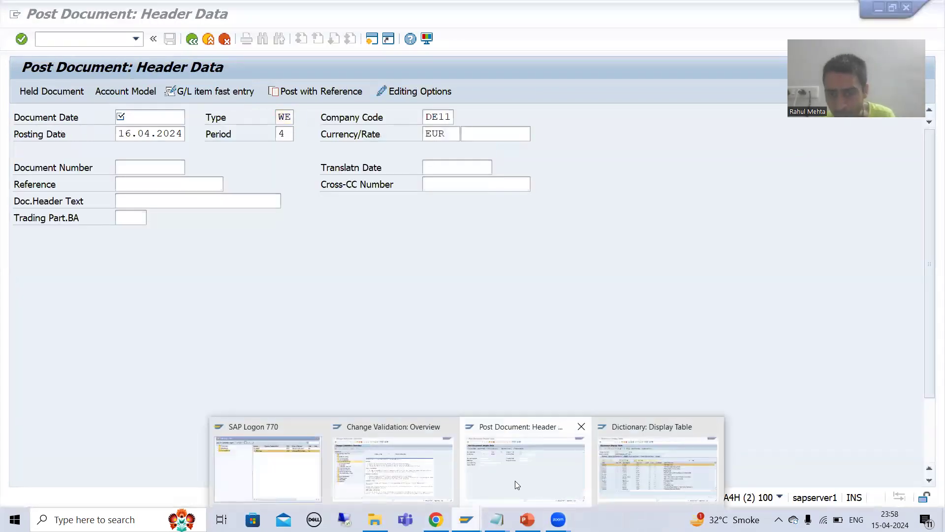
click(387, 477)
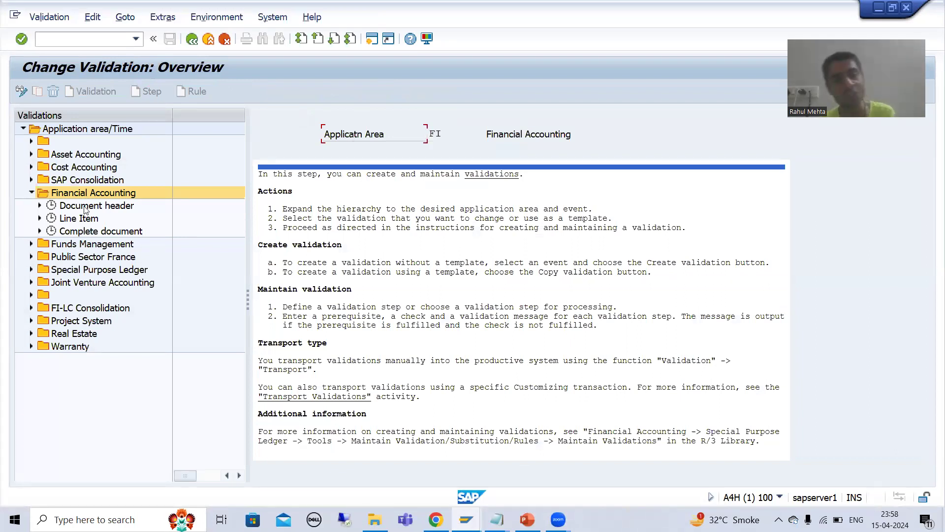
key(alt+Tab)
click(467, 520)
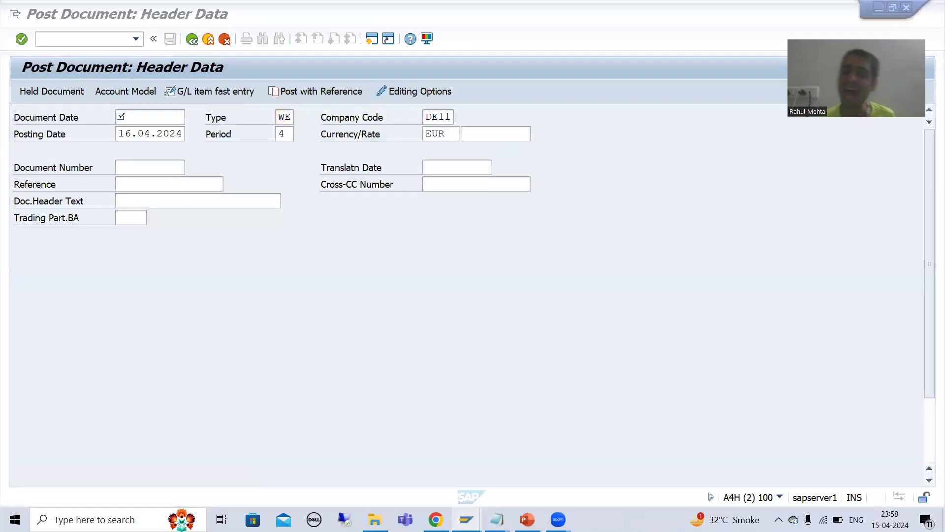
click(657, 478)
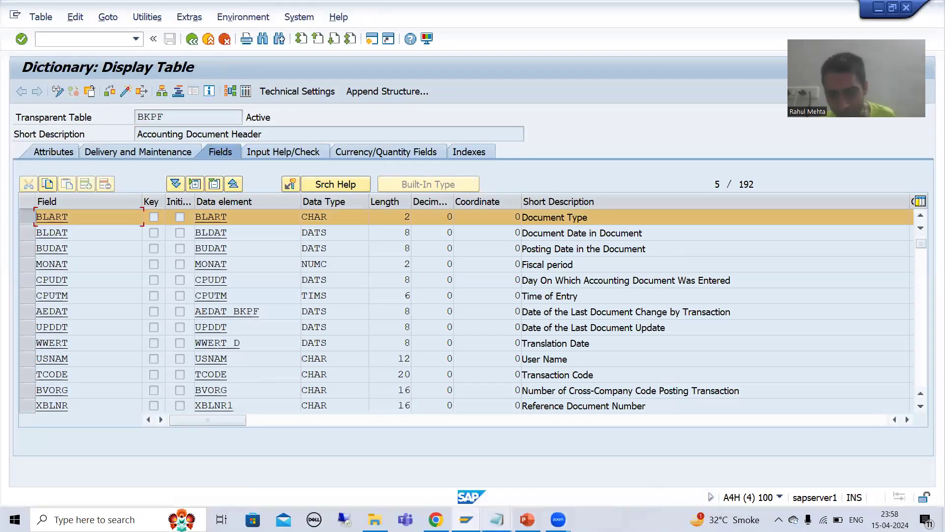
mouse_move(466, 520)
click(506, 472)
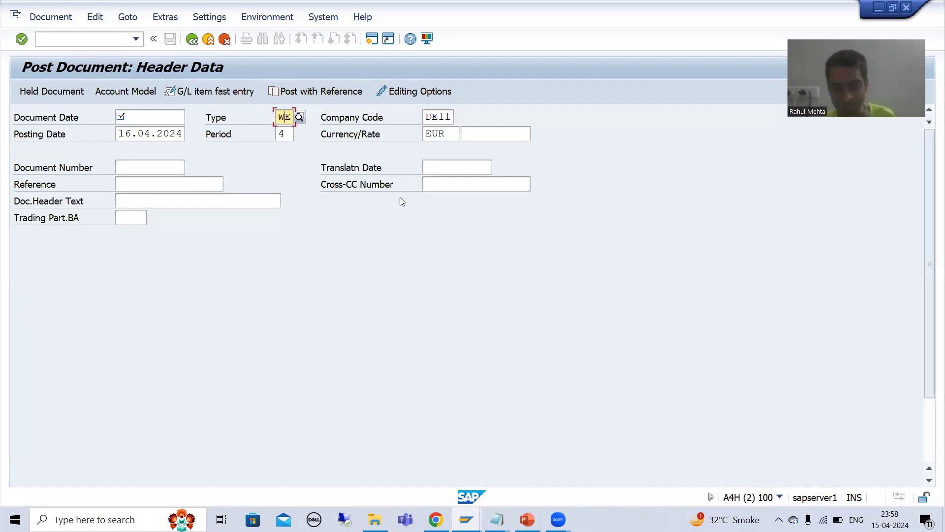
Step: Return to the validation overview and select the Document header callup point under Financial Accounting
mouse_move(466, 519)
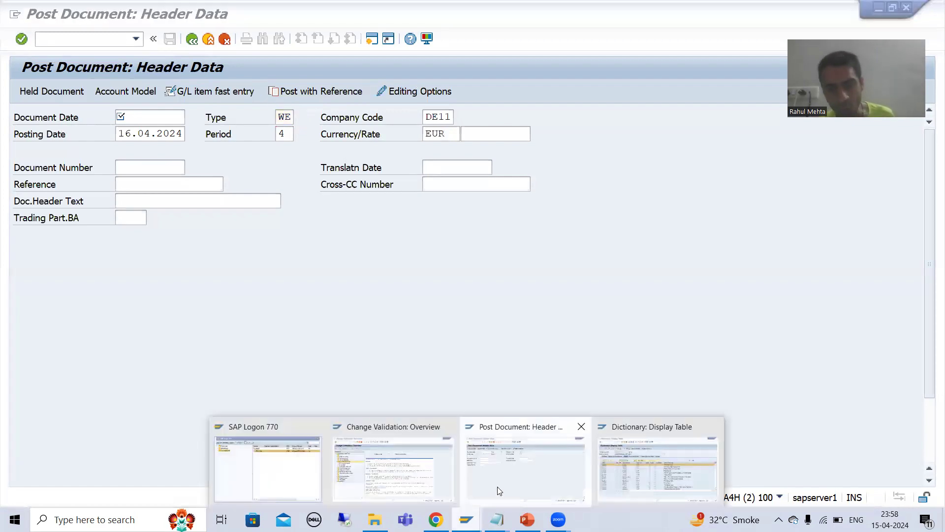
click(431, 467)
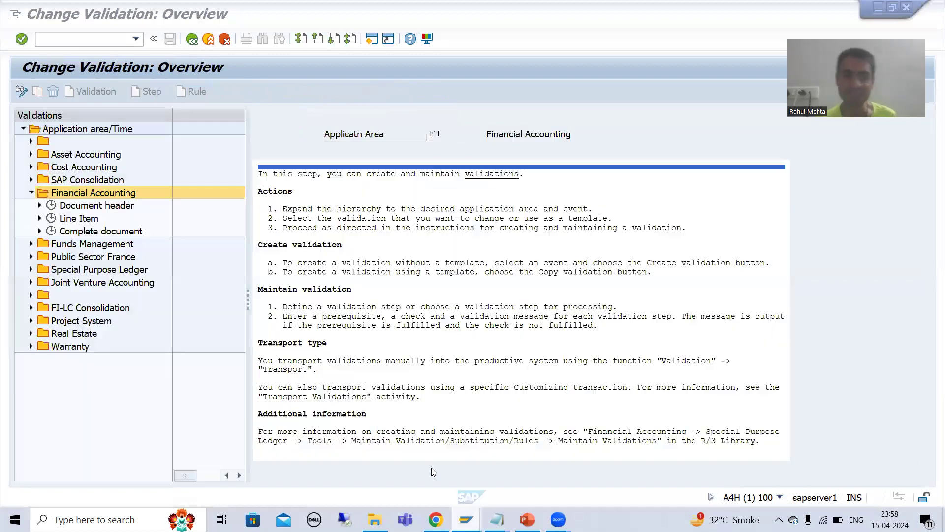
click(77, 210)
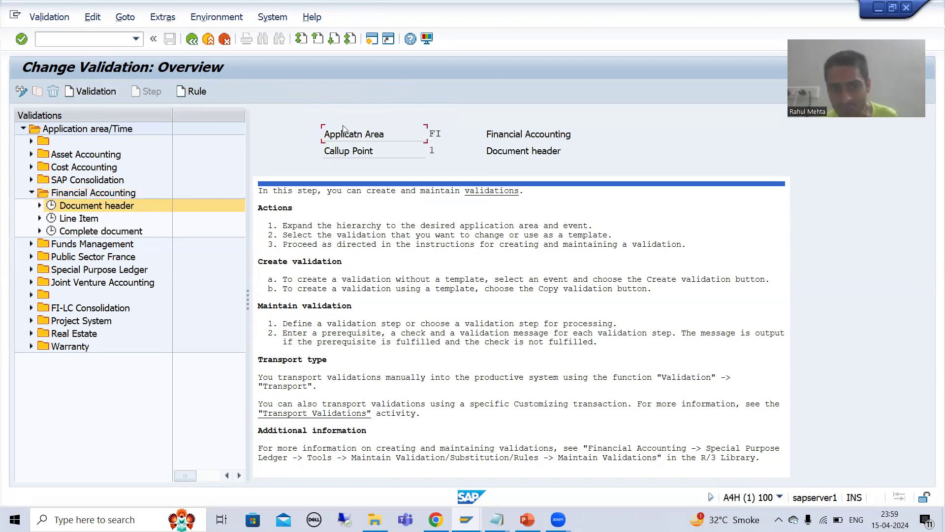
click(433, 133)
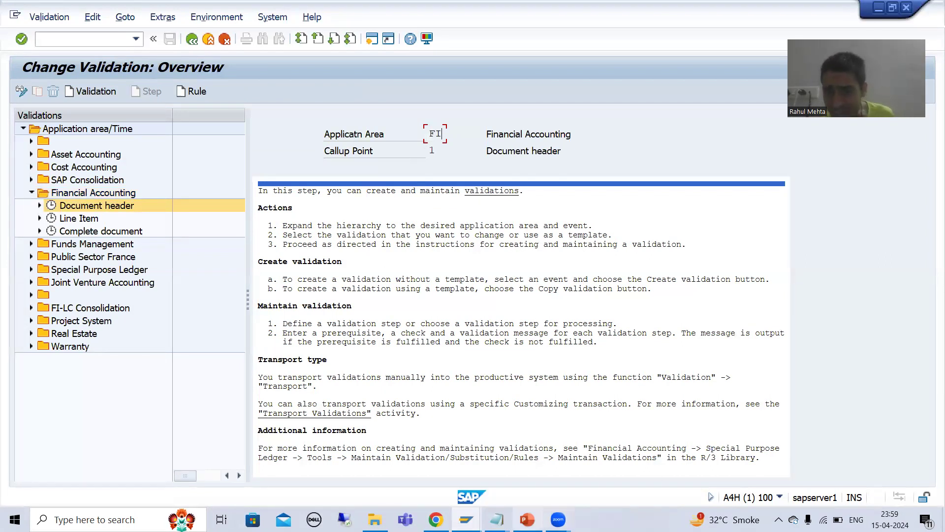
Step: Check the callup point and validation creation instructions in PowerPoint against SAP's validation overview
click(527, 520)
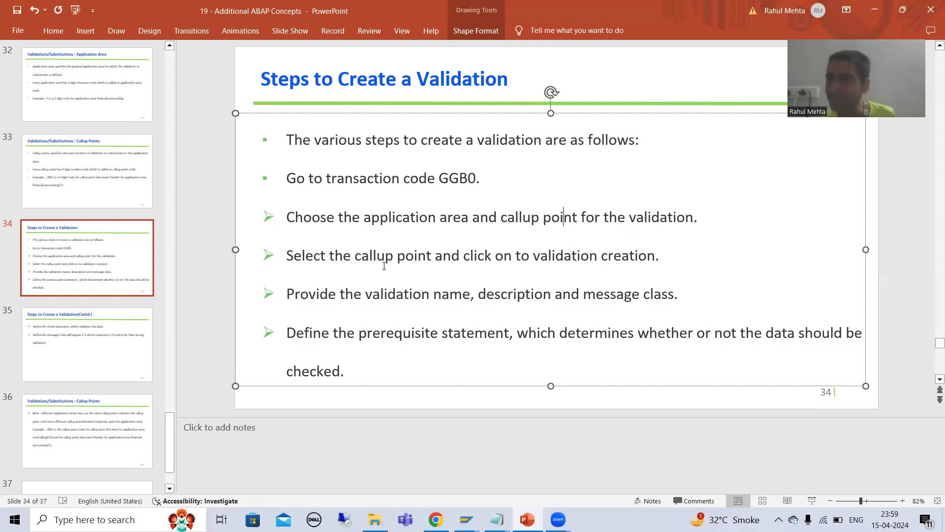
key(alt+Tab)
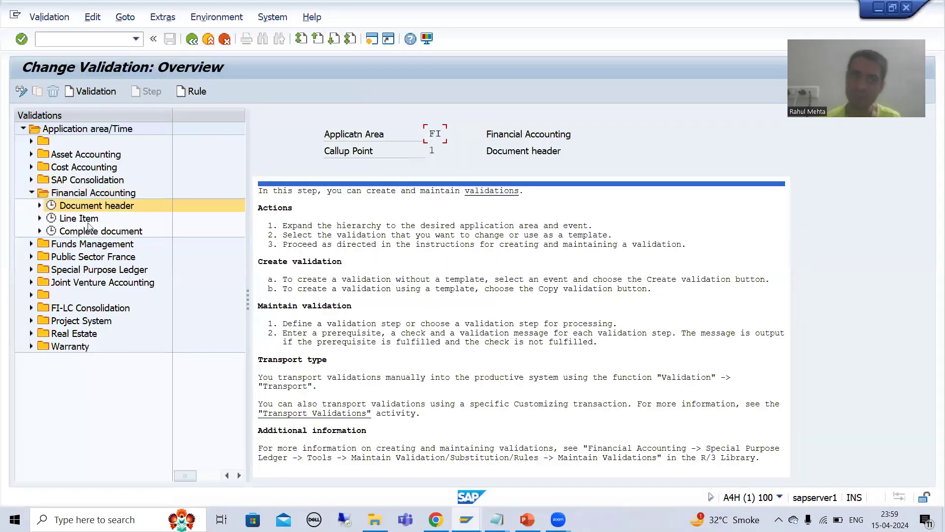
key(alt+Tab)
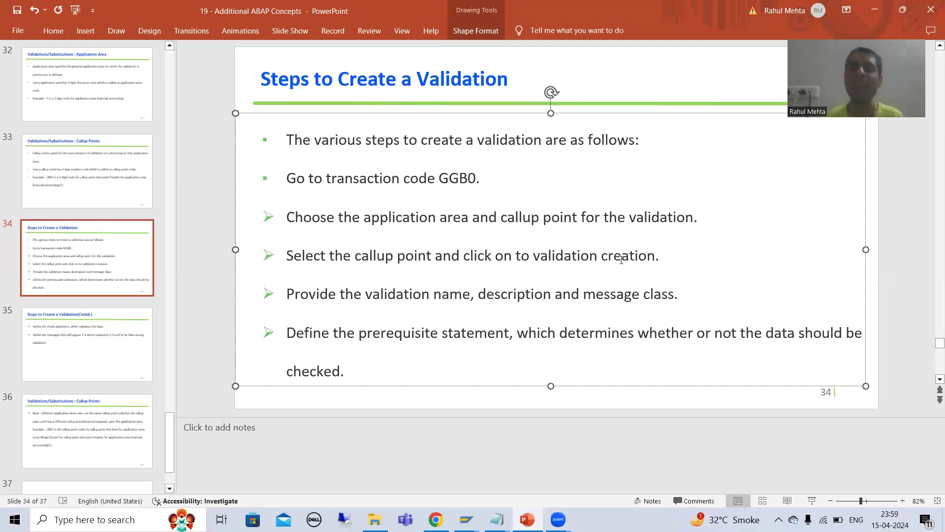
key(alt+Tab)
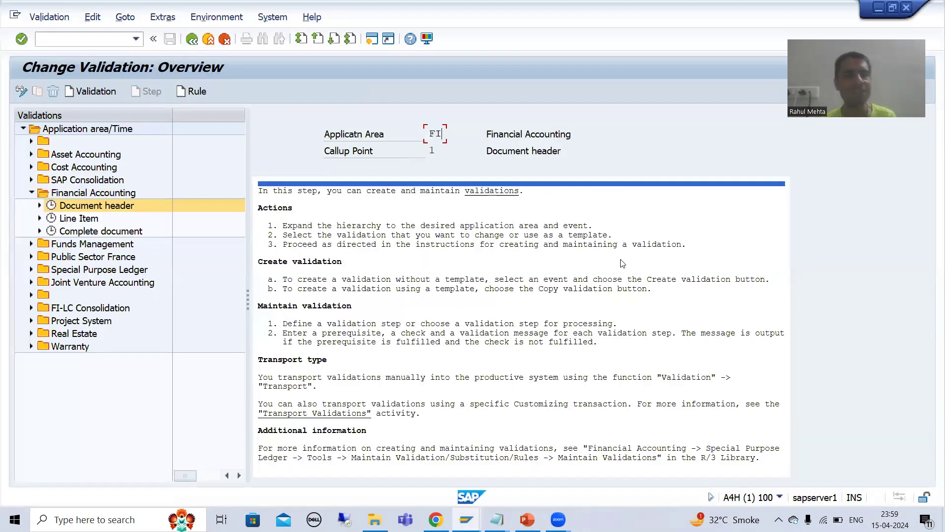
Step: Create a validation under Document header named DTYPE with the description "Validation for Document Type"
click(78, 93)
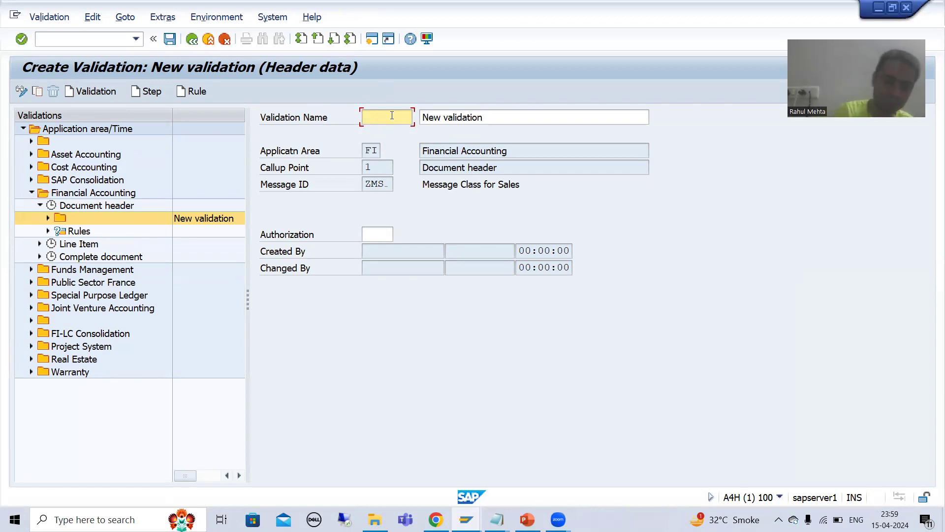
text(DTYPE)
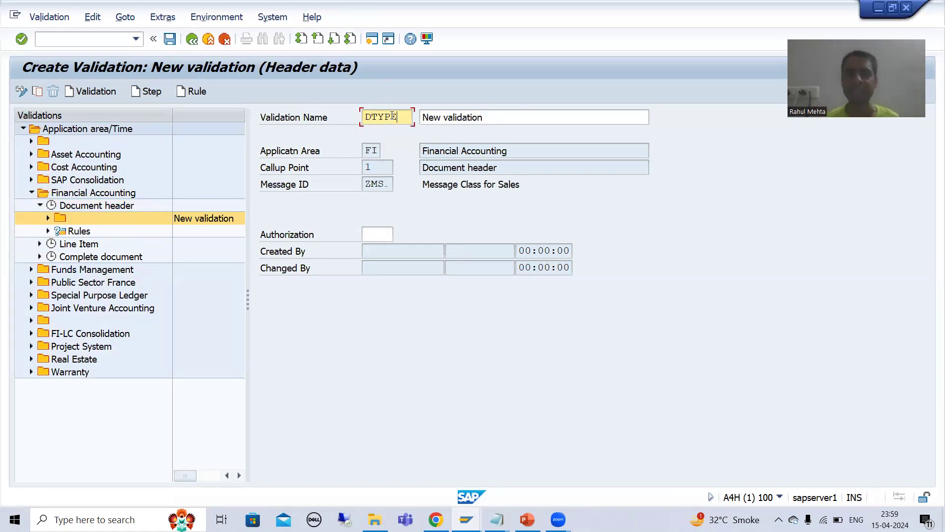
click(492, 119)
key(BackSpace)
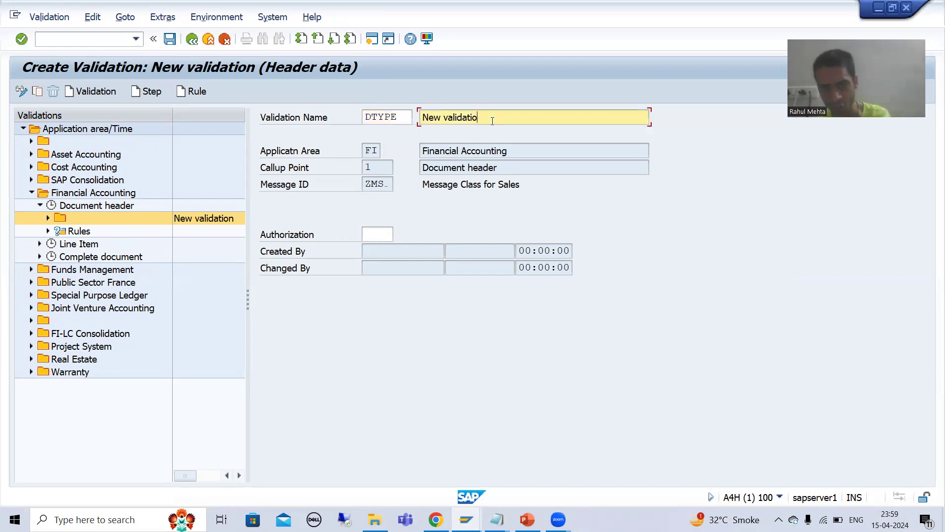
key(BackSpace)
key(BackSpace)
key(BackSpace)
key(BackSpace)
key(BackSpace)
key(BackSpace)
key(BackSpace)
key(BackSpace)
key(BackSpace)
key(BackSpace)
key(BackSpace)
key(BackSpace)
key(BackSpace)
key(Down)
key(Return)
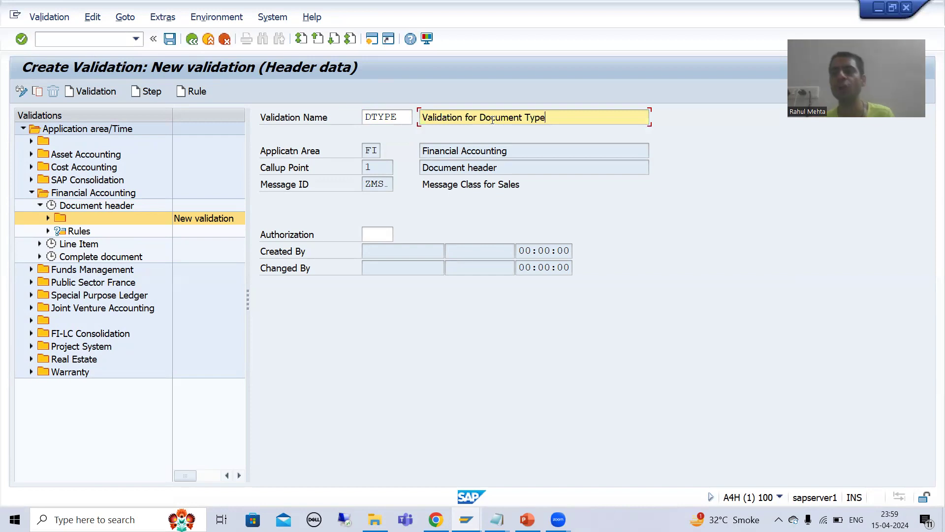
Step: Review the validation name, description and message class instruction in PowerPoint, and check the message ID of the new validation in SAP
key(alt+Tab)
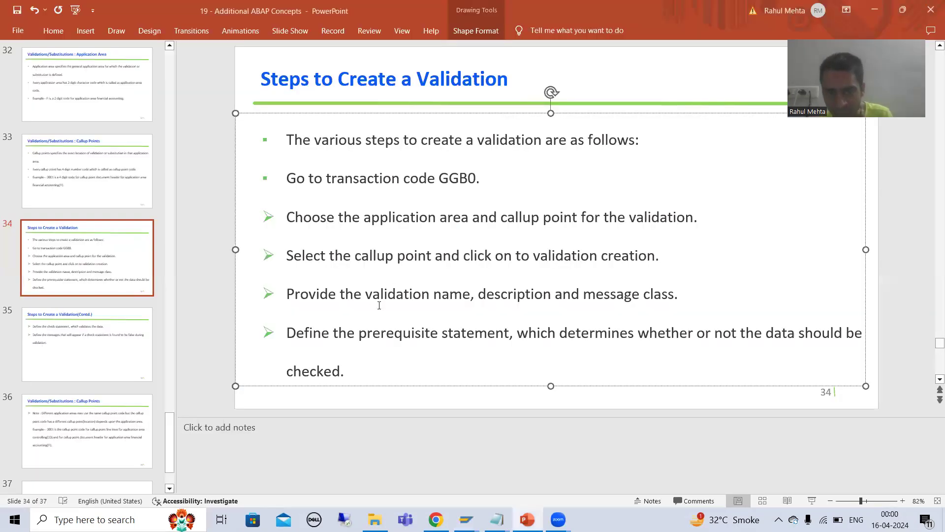
key(alt+Tab)
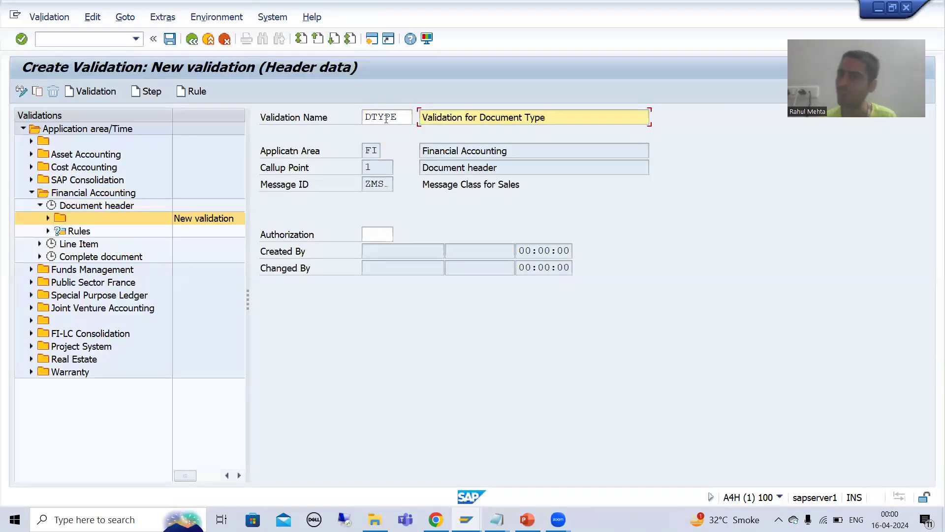
key(alt+Tab)
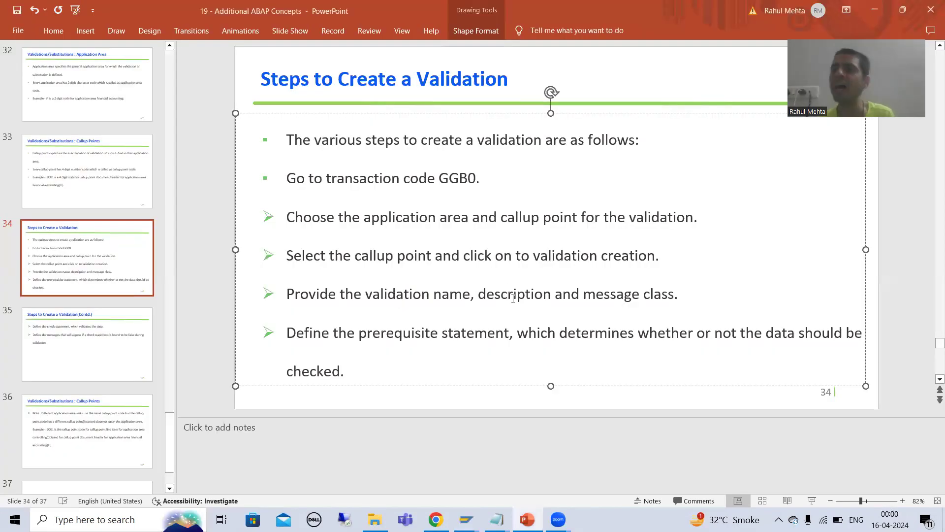
key(alt+Tab)
click(388, 184)
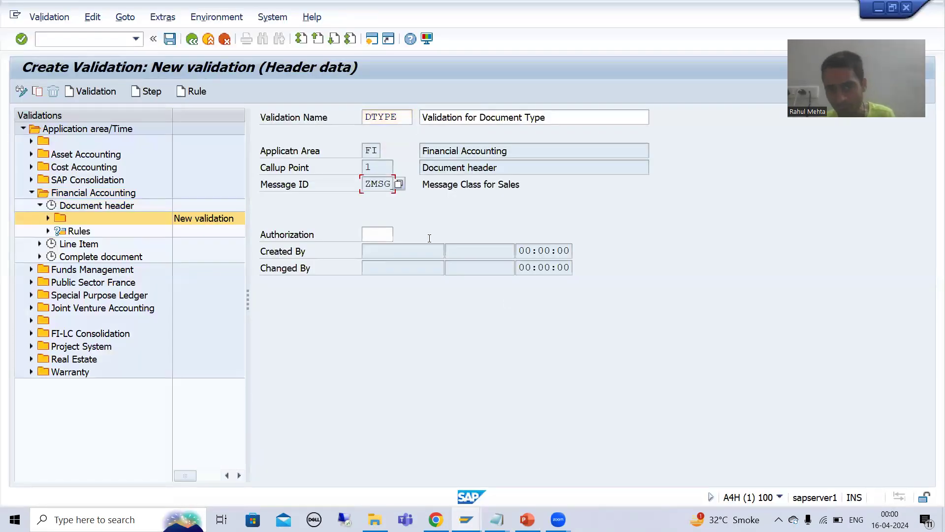
key(alt+Tab)
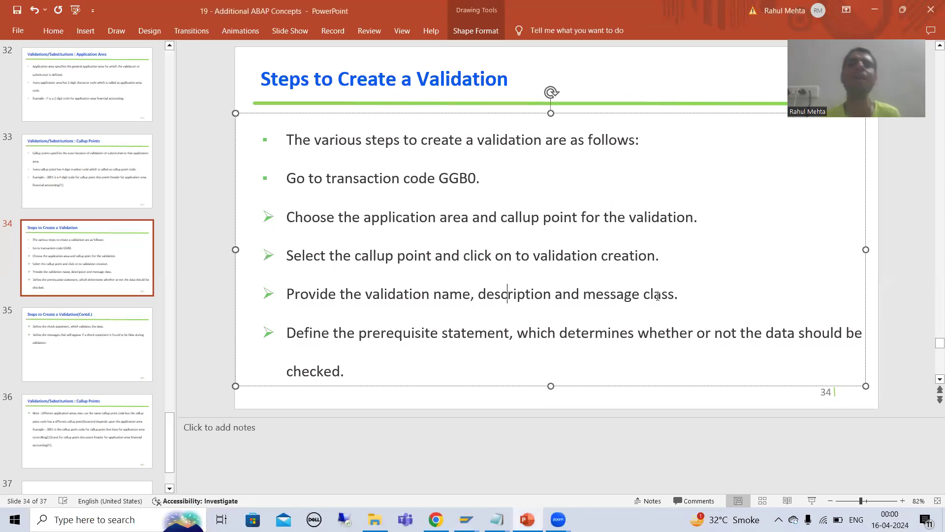
key(alt+Tab)
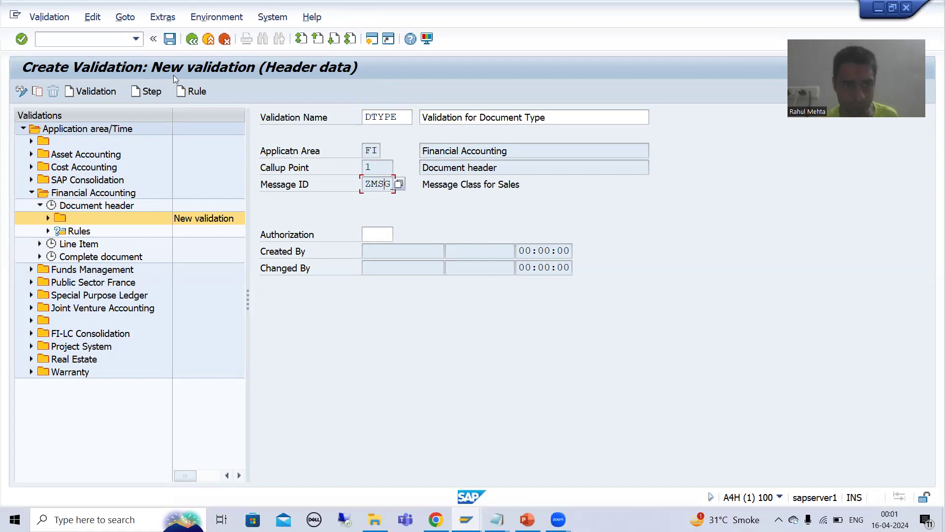
Step: Save the DTYPE validation and select the Financial Accounting application area in the validations tree
click(169, 39)
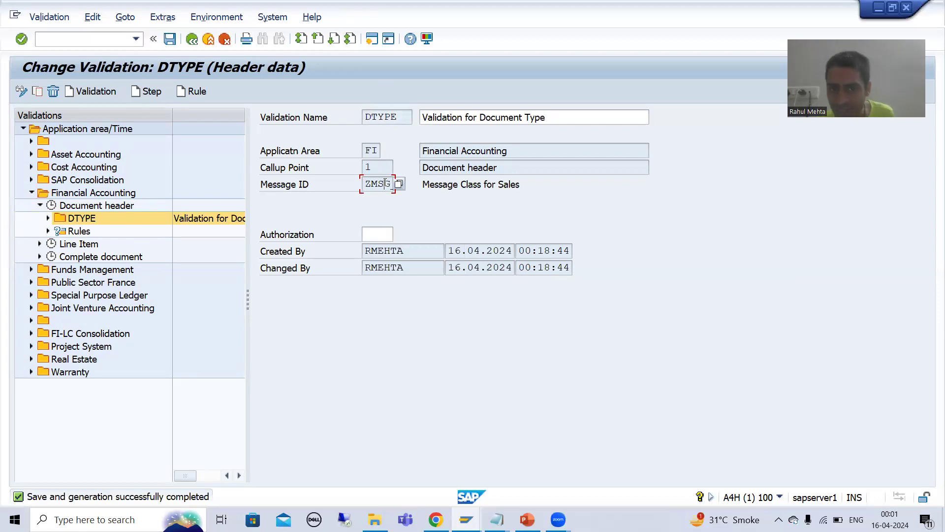
click(76, 196)
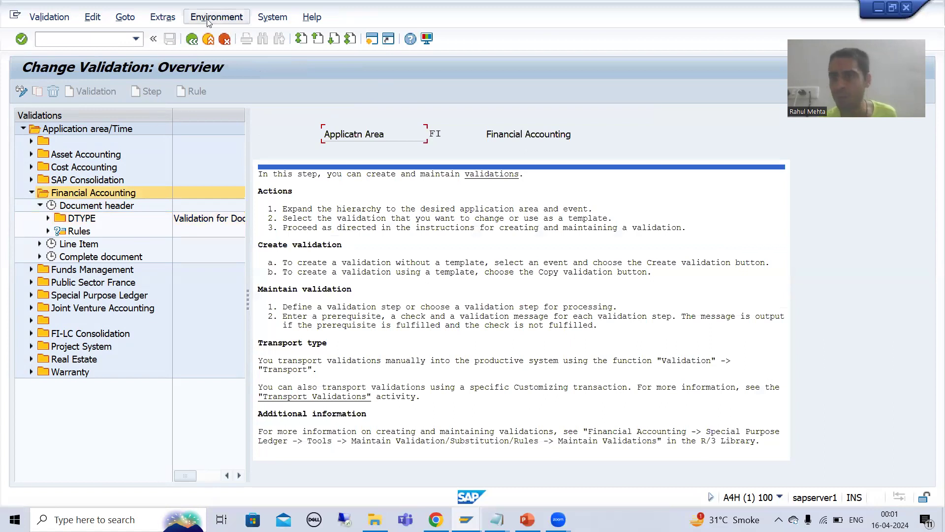
click(208, 19)
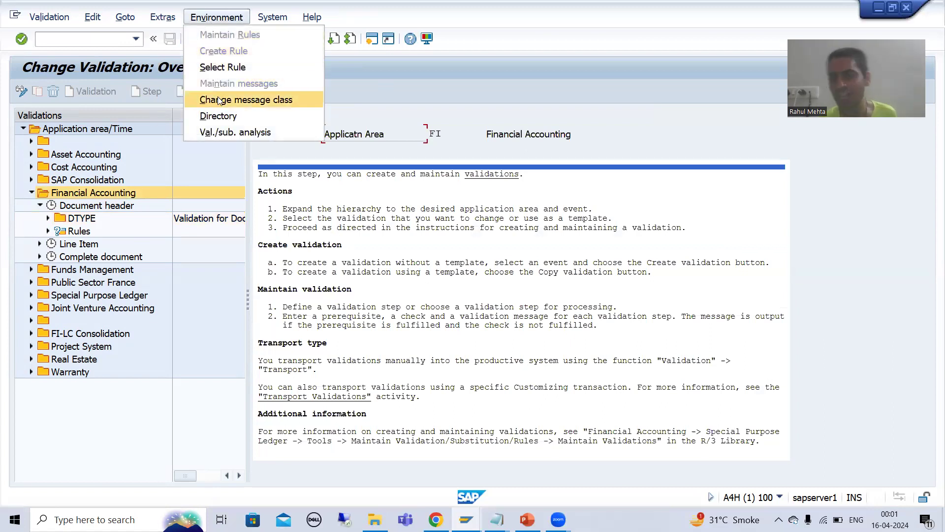
click(691, 126)
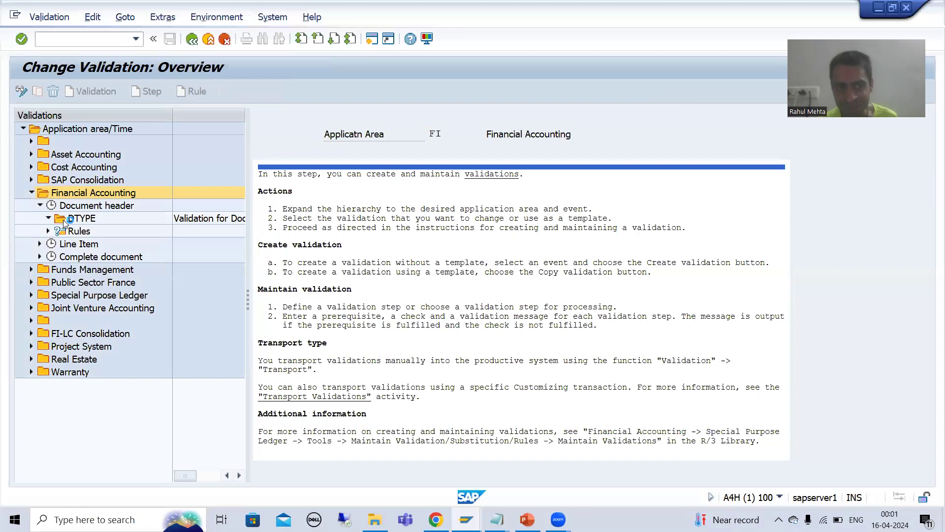
Step: Open the DTYPE validation under Document header and add a new validation step to it
double_click(81, 219)
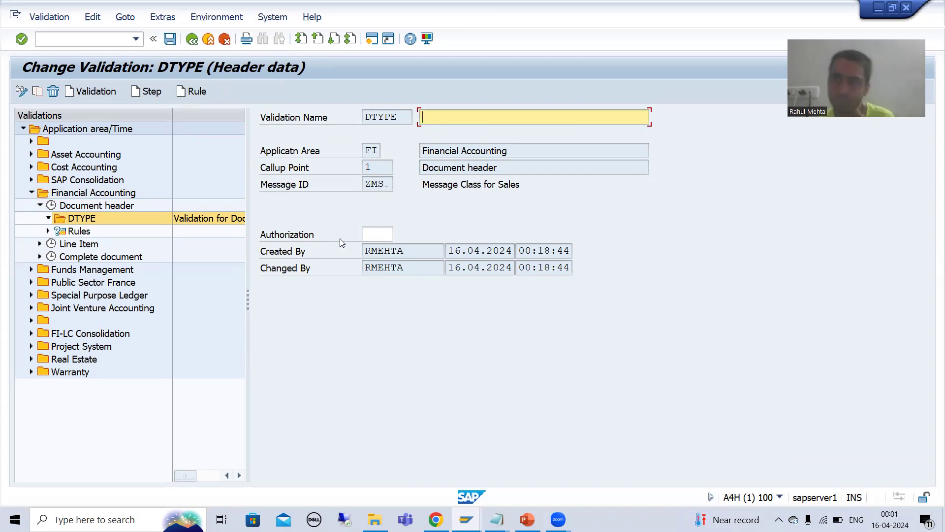
key(alt+Tab)
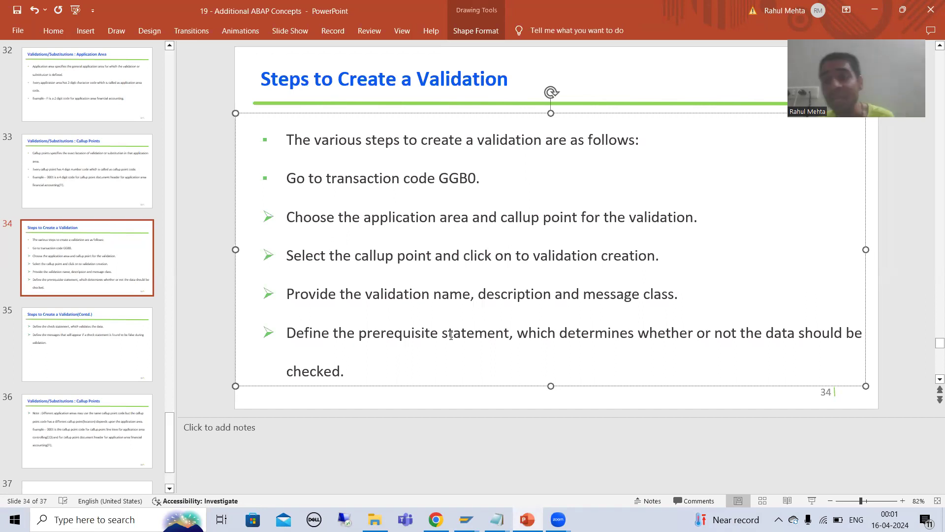
key(alt+Tab)
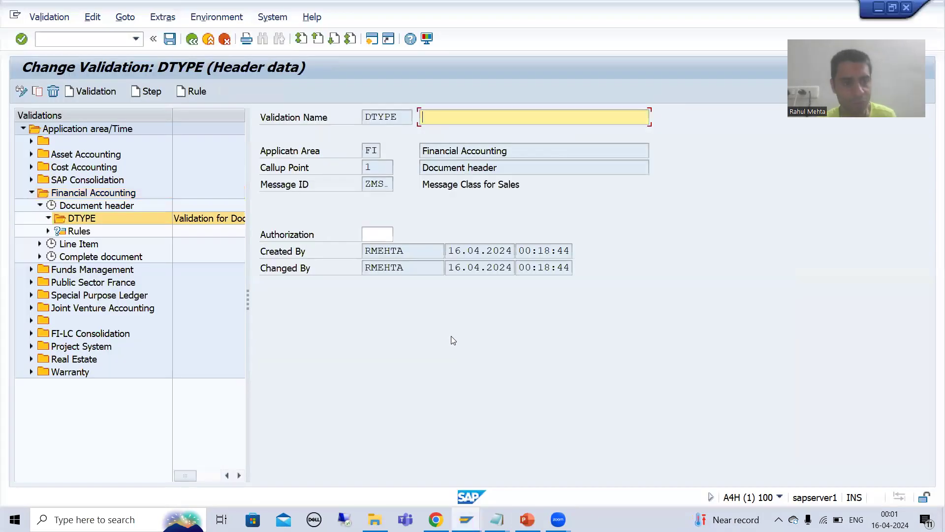
click(48, 220)
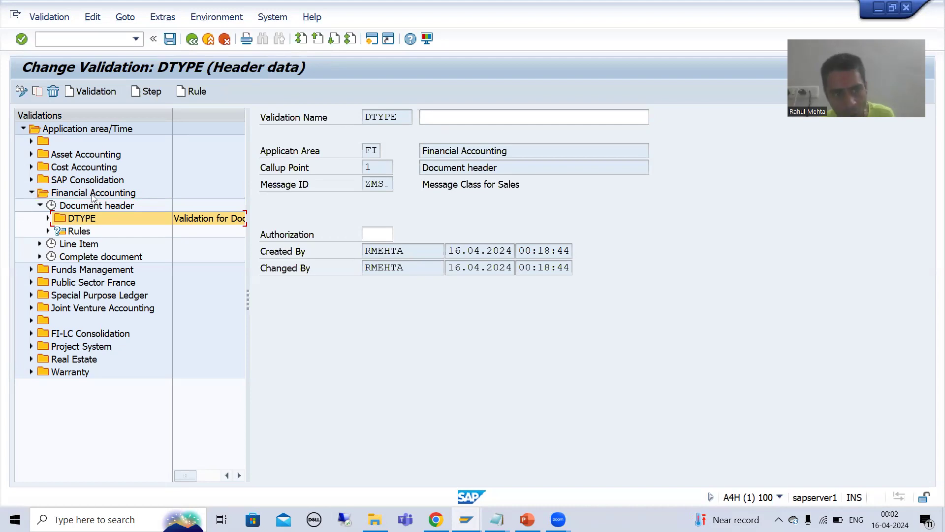
click(145, 96)
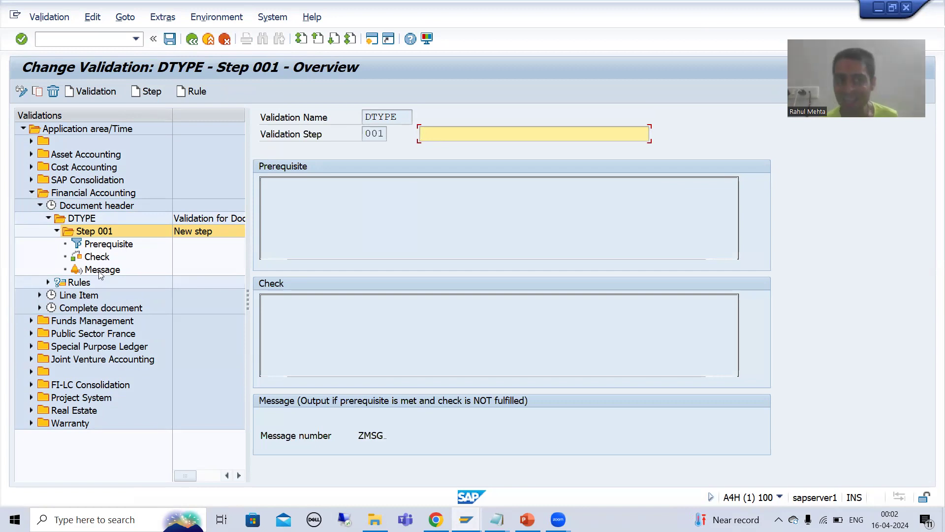
Step: Review the prerequisite, check and message instructions in PowerPoint against the components of Step 001 in SAP
key(alt+Tab)
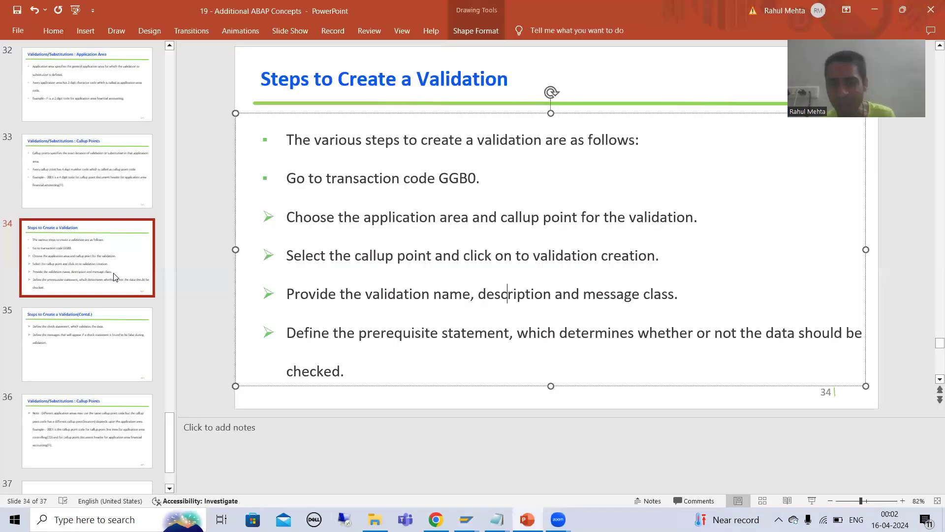
click(395, 333)
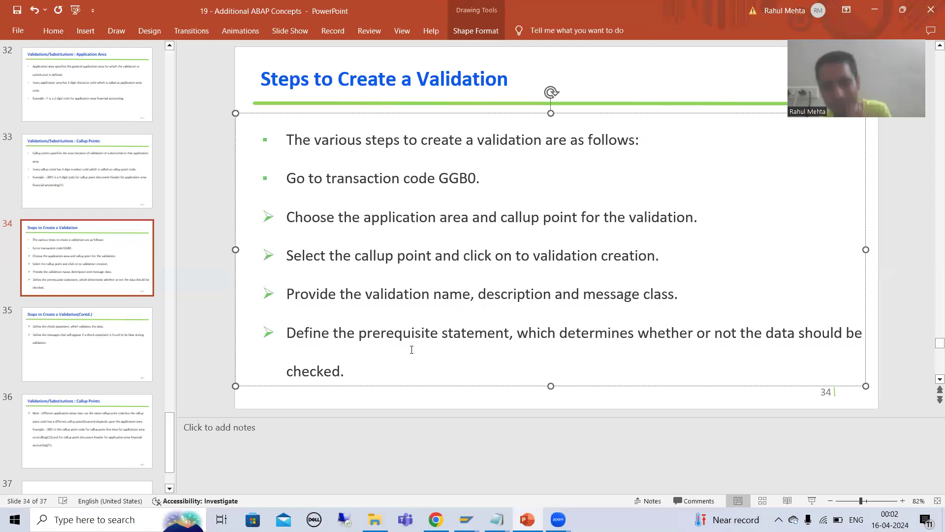
click(110, 347)
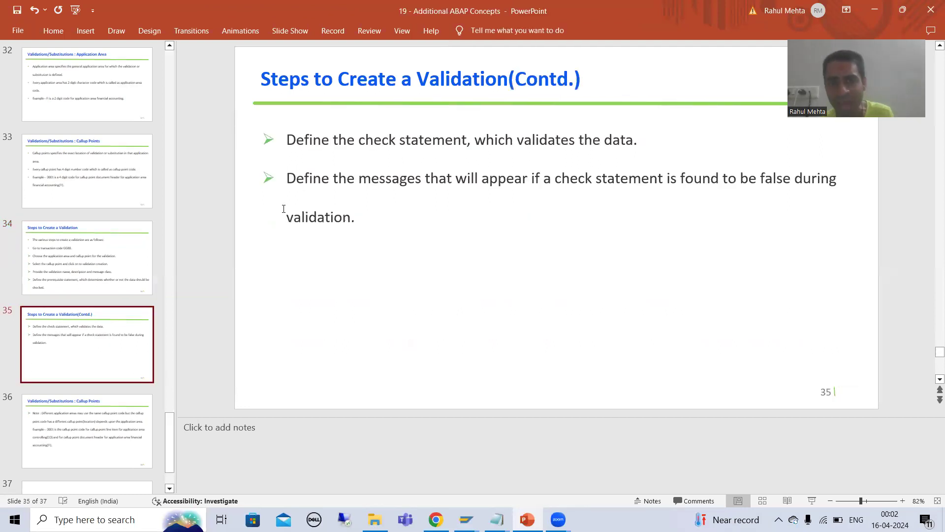
click(381, 140)
click(386, 179)
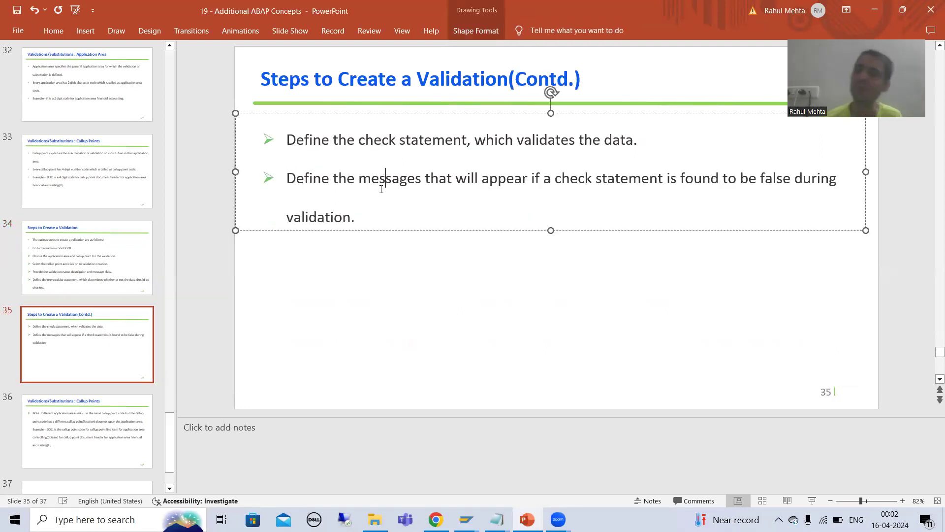
click(127, 263)
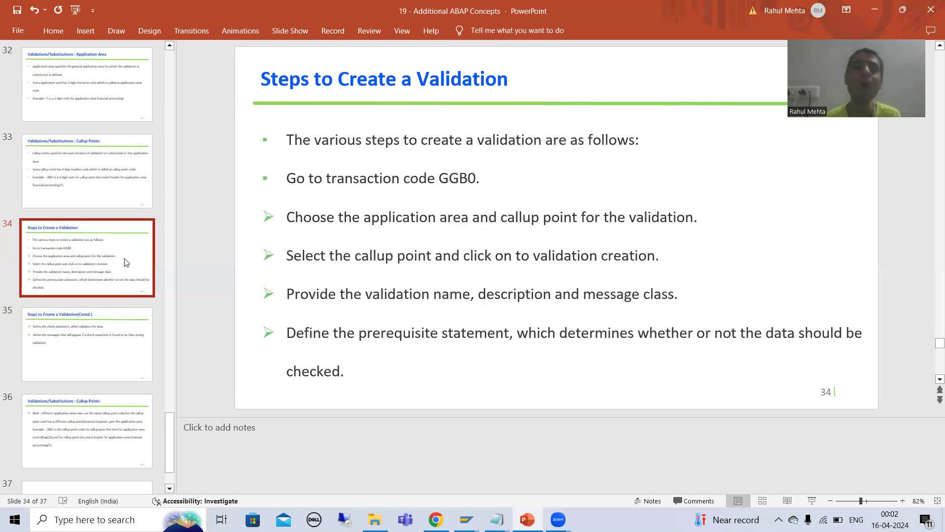
key(alt+Tab)
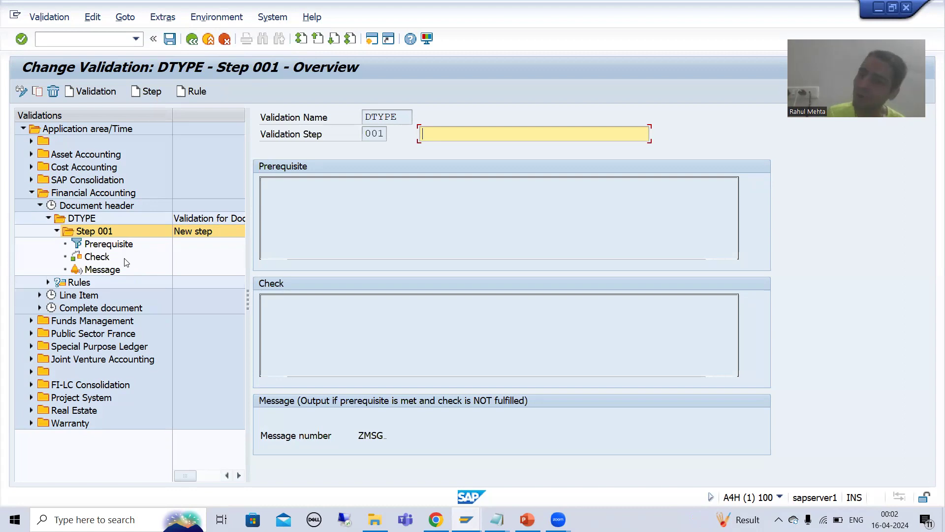
key(alt+Tab)
key(alt+Tab)
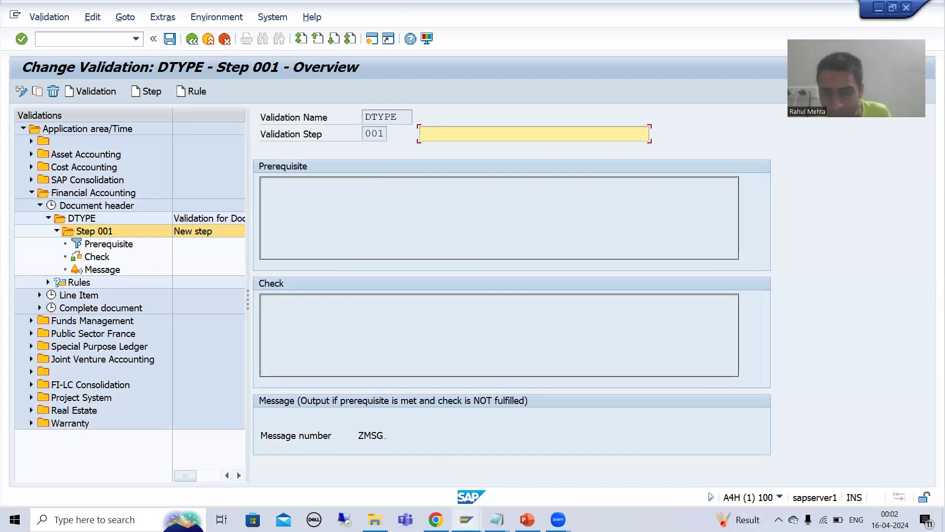
Step: Check the document type and company code in the Post Document header data, and return to the DTYPE Step 001 overview
click(490, 490)
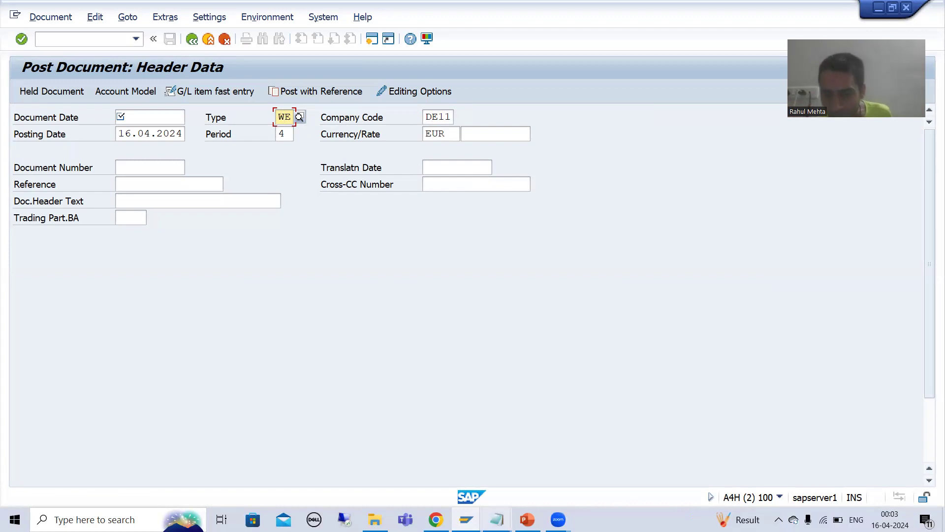
click(466, 519)
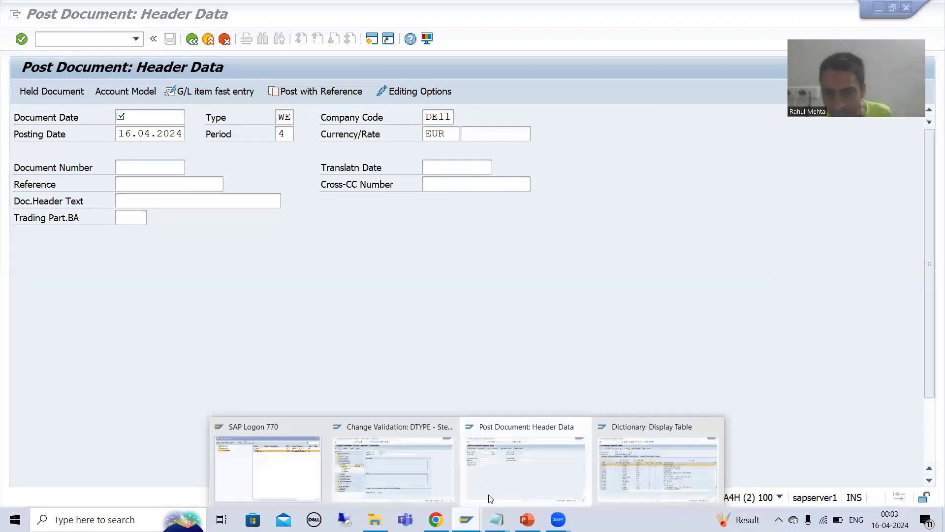
click(413, 491)
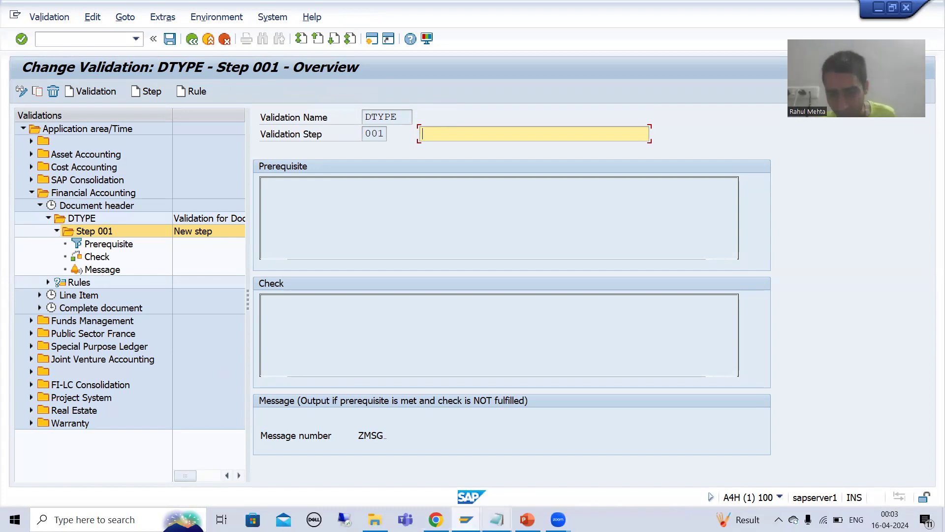
Step: Read the instruction on the purpose of the prerequisite statement in PowerPoint and return to Step 001 in SAP
key(alt+Tab)
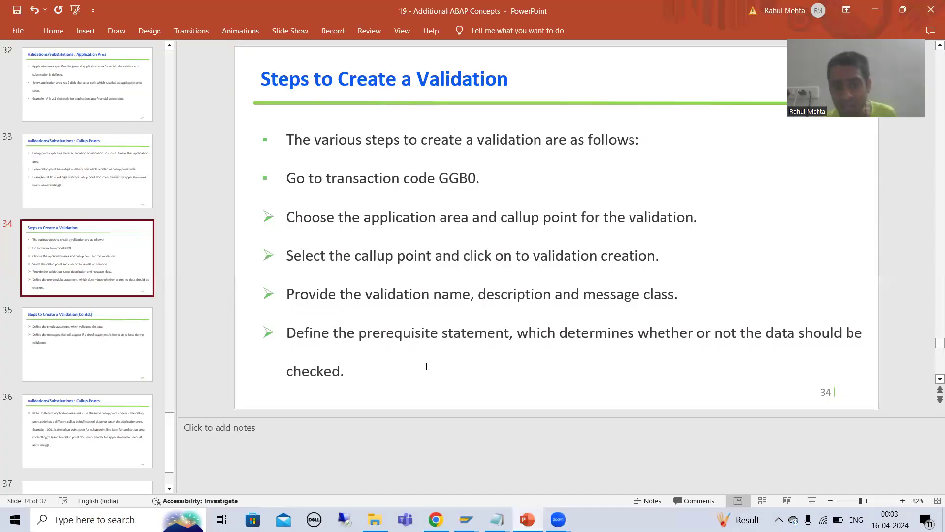
click(411, 332)
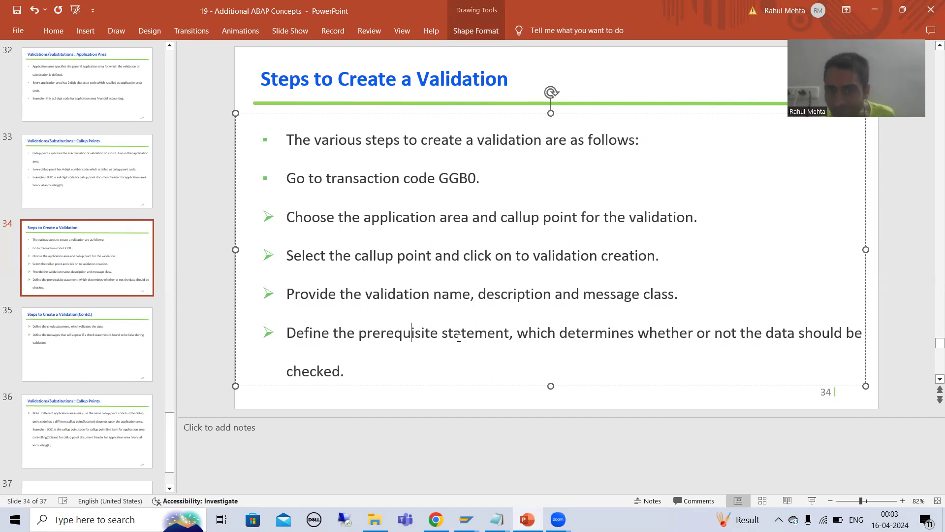
click(612, 334)
click(789, 334)
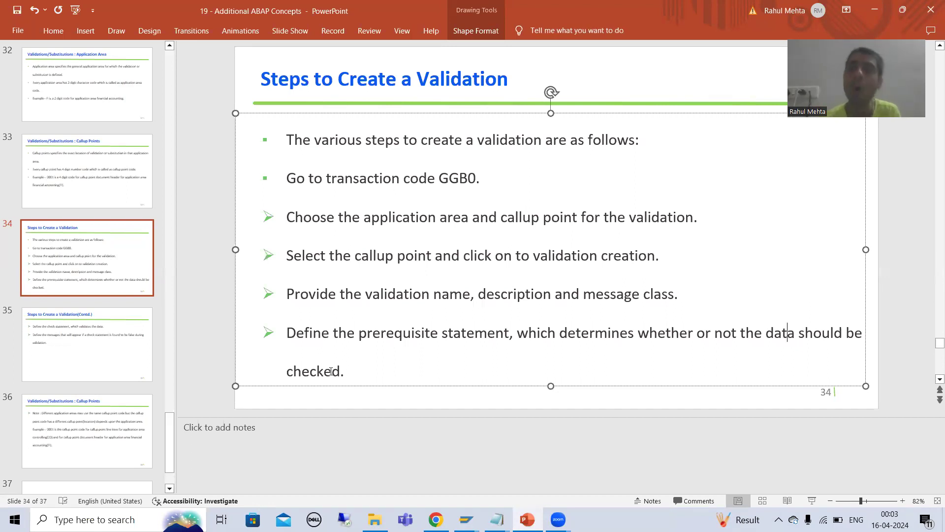
key(alt+Tab)
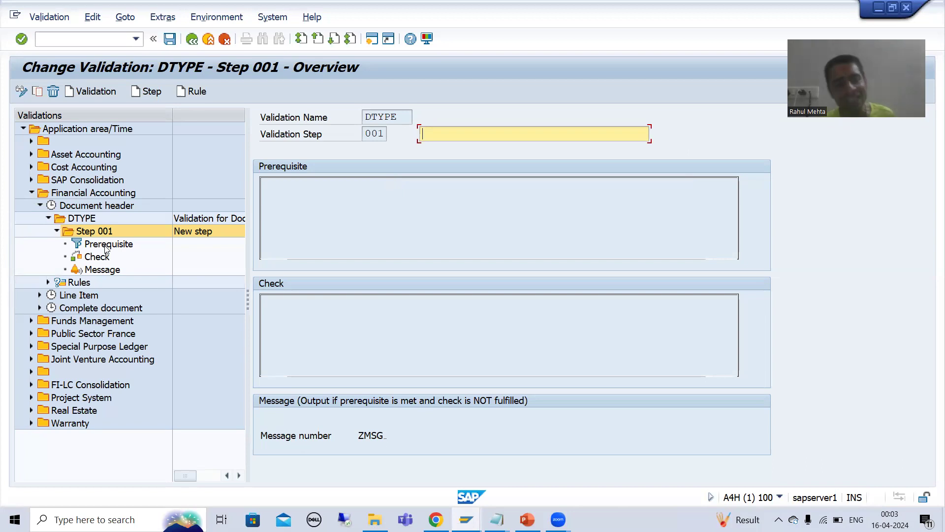
Step: Open the prerequisite of Step 001 for editing and list the fields of the Accounting Document Header structure
click(96, 257)
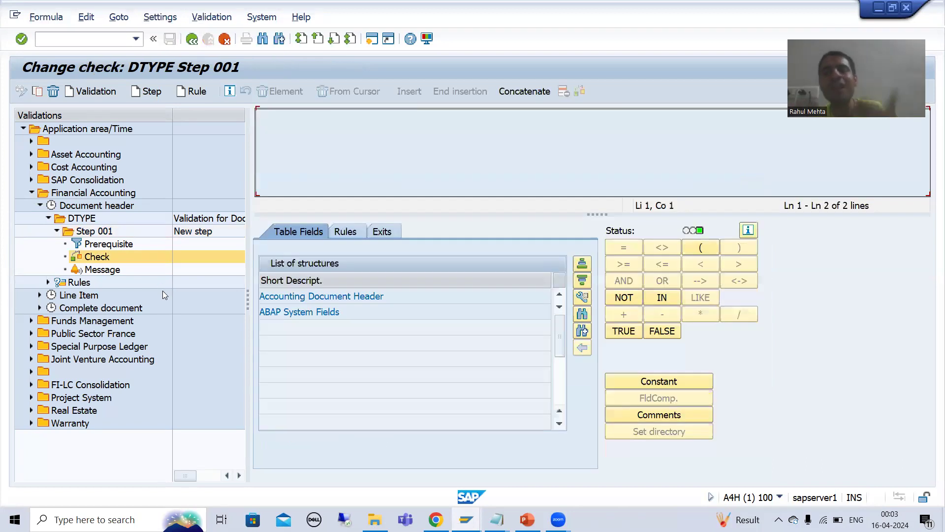
click(105, 244)
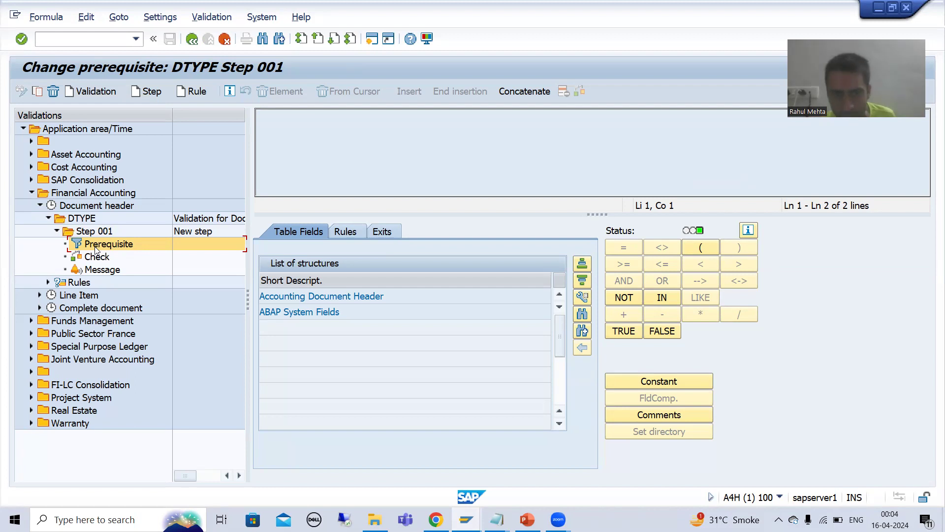
double_click(335, 296)
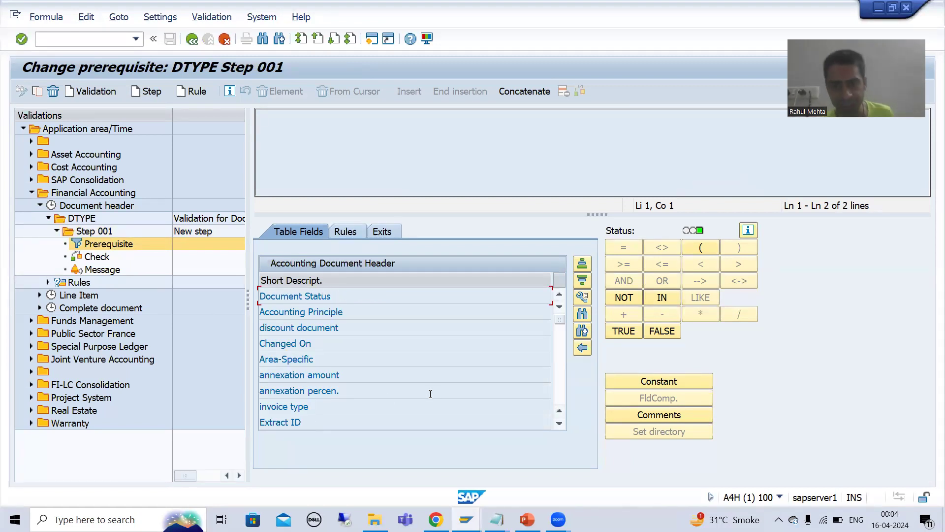
Step: Search the Accounting Document Header fields for "company code"
click(582, 315)
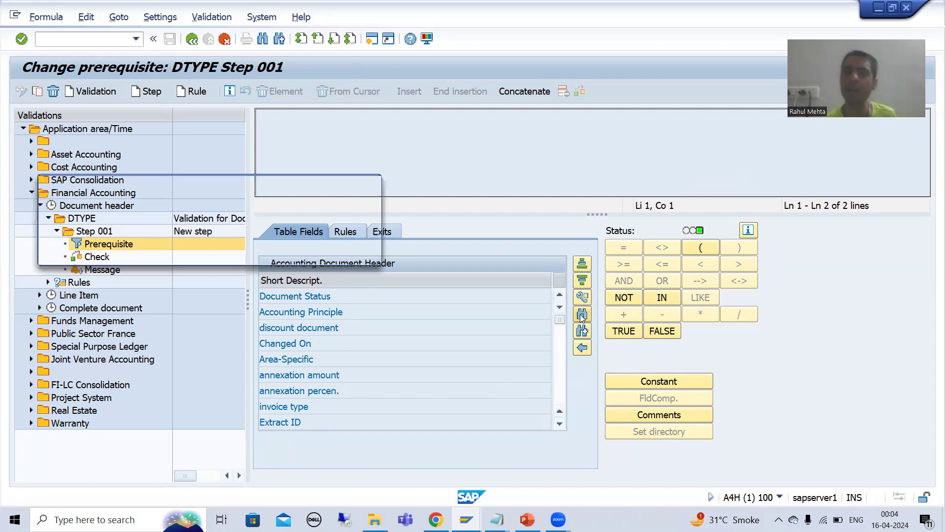
text(co)
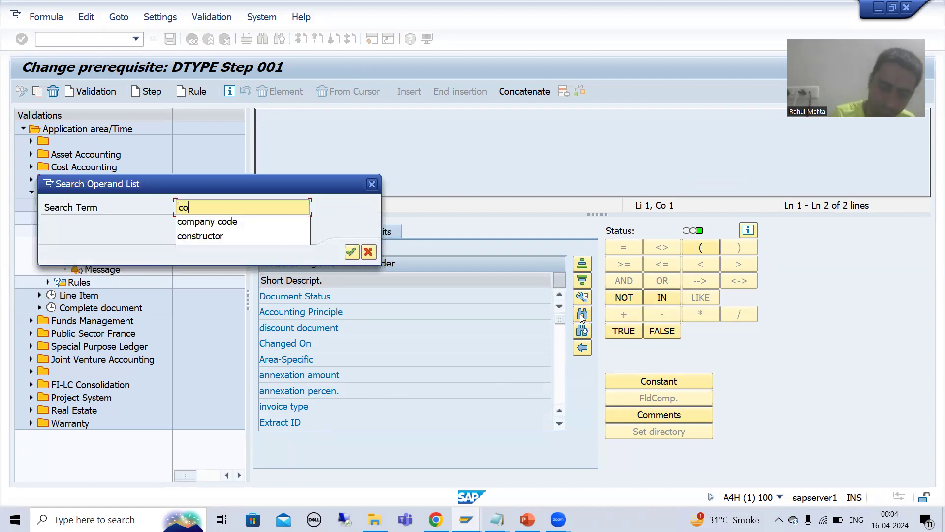
text(mapny code)
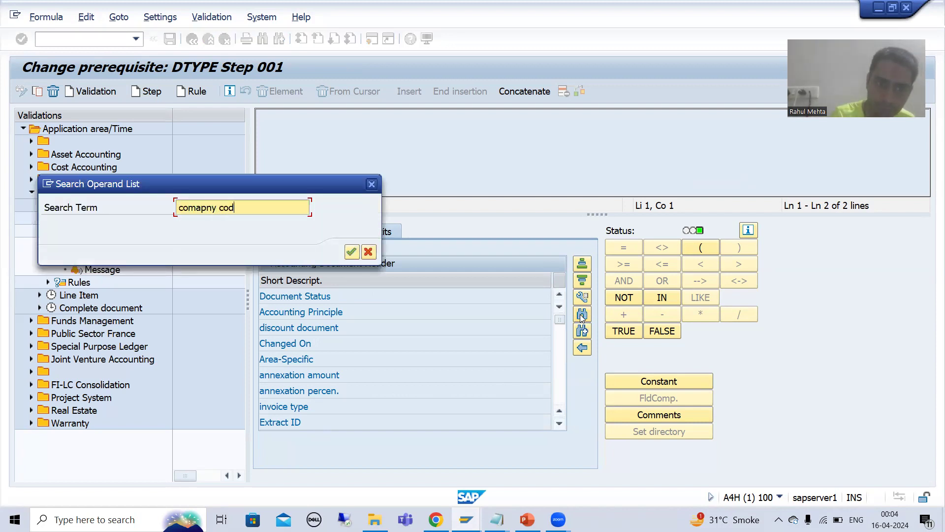
key(BackSpace)
key(BackSpace)
key(BackSpace)
key(BackSpace)
key(BackSpace)
key(BackSpace)
key(BackSpace)
key(BackSpace)
key(BackSpace)
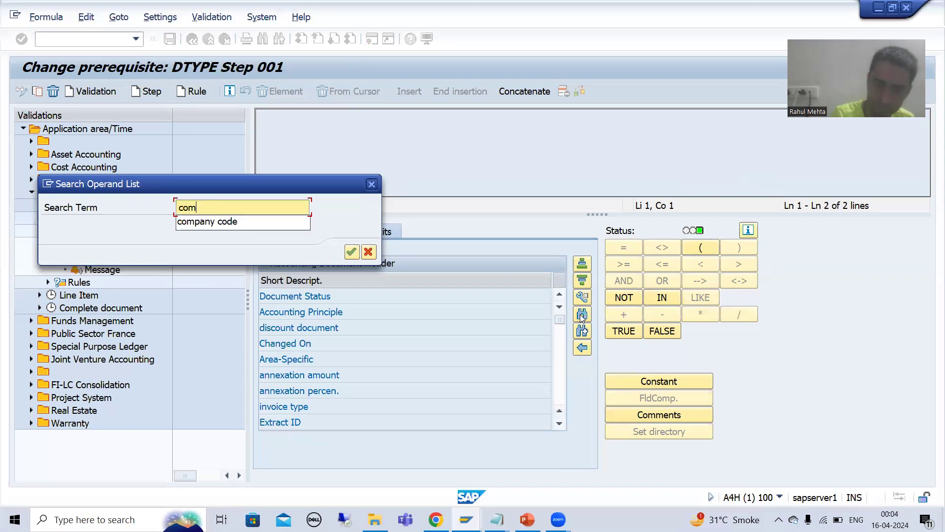
key(Down)
key(Return)
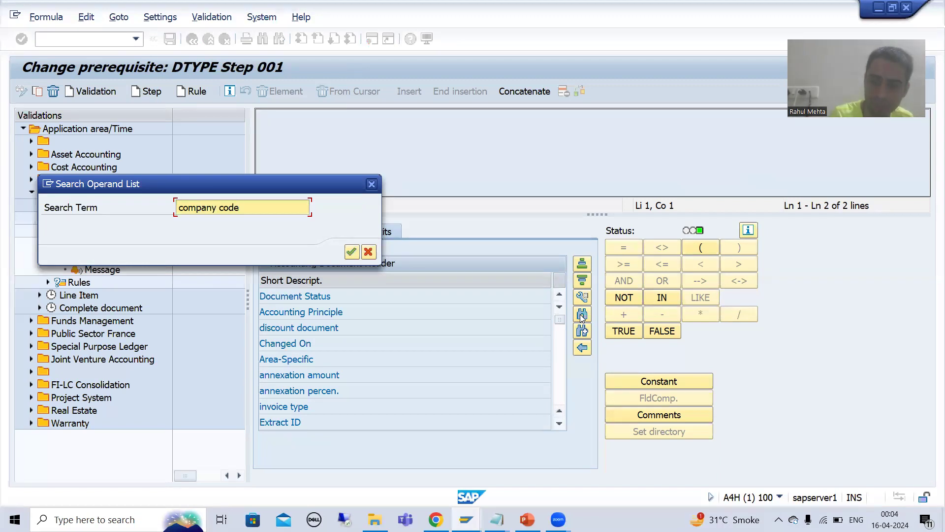
key(Return)
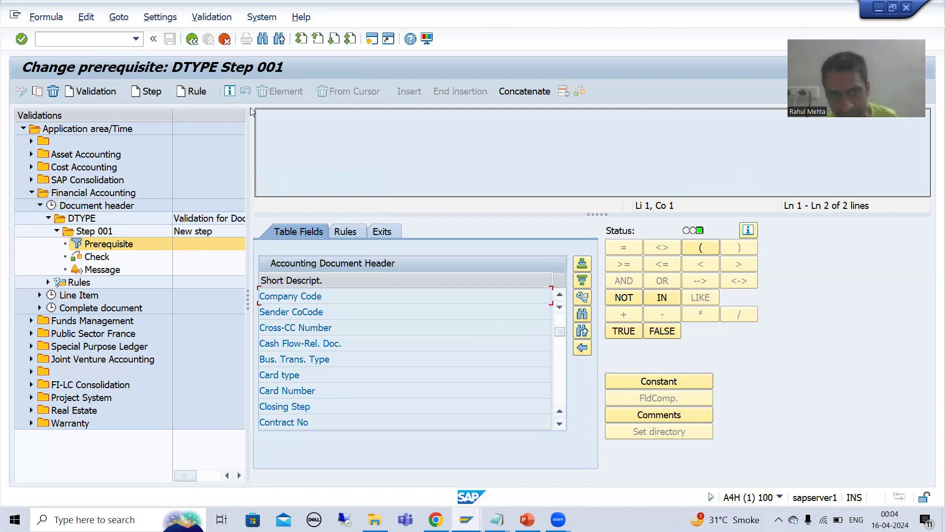
Step: Define the prerequisite of Step 001 as Company Code = 'DE11', entering DE11 as a constant
double_click(277, 296)
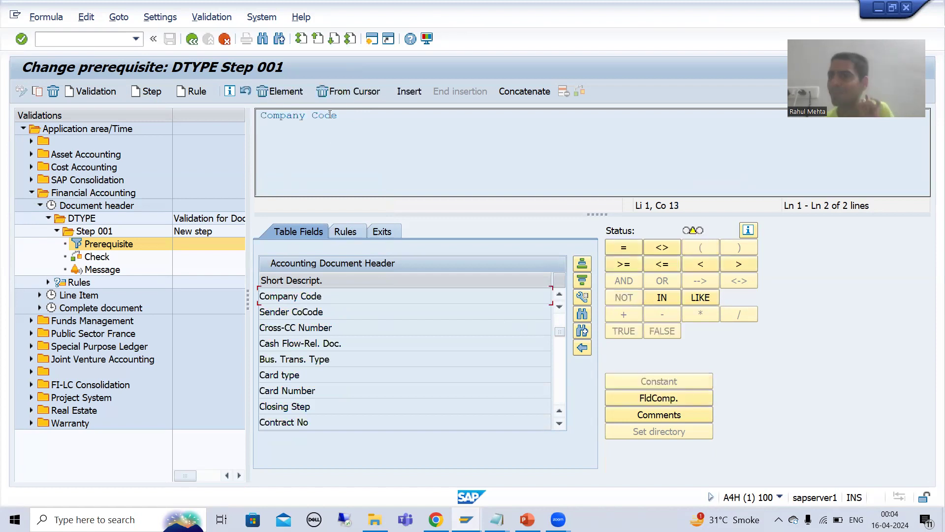
click(623, 248)
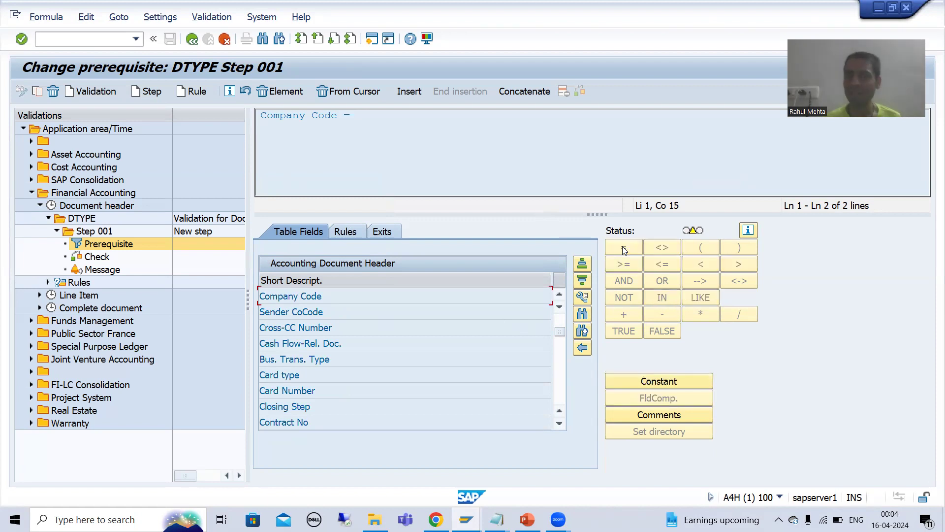
click(668, 382)
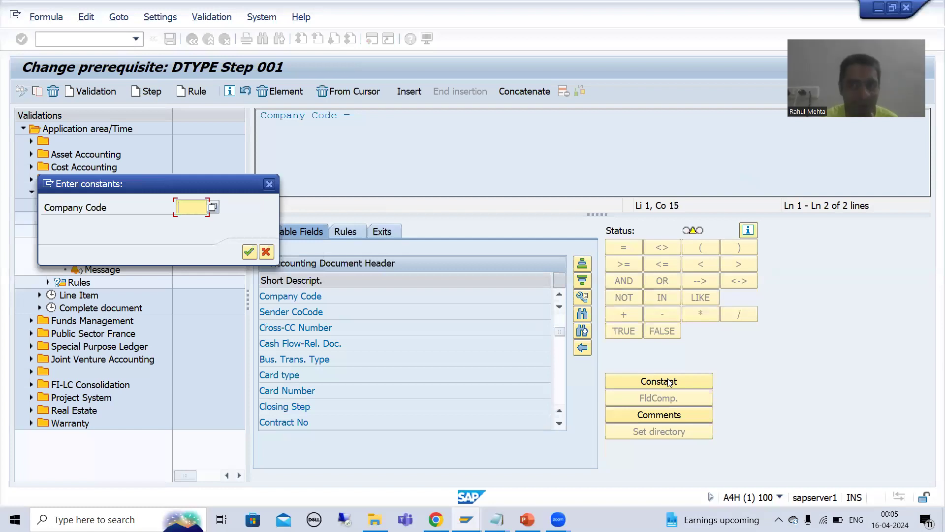
text(DE11)
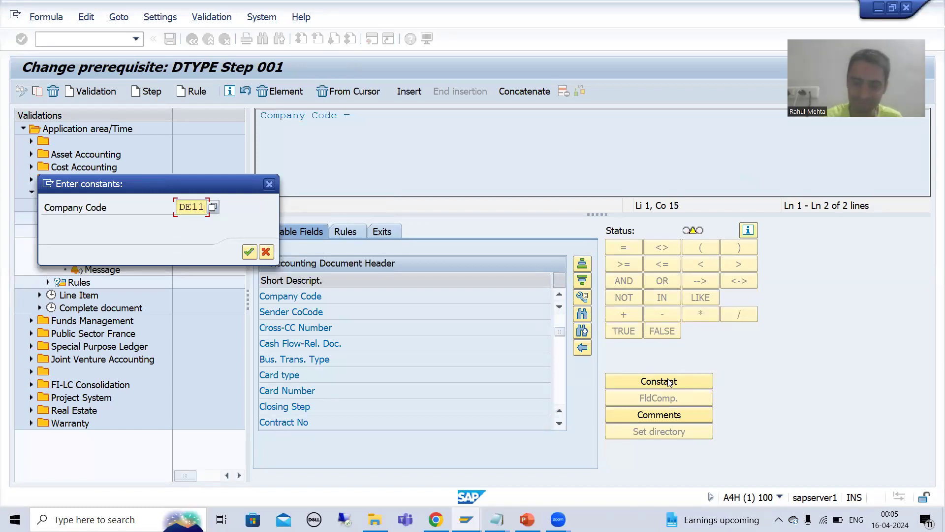
key(Return)
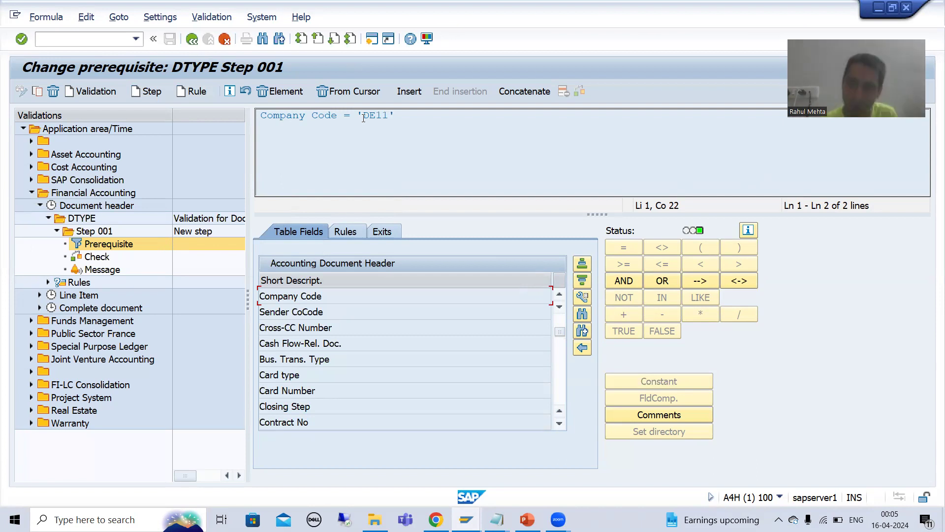
Step: Open the check of Step 001 for editing and view the document type on the Post Document header screen in the other session
click(97, 258)
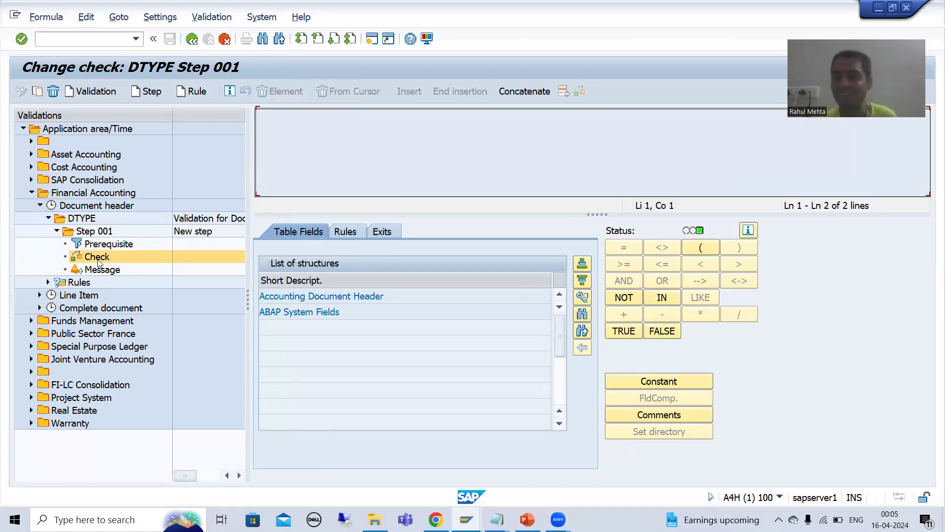
key(alt+Tab)
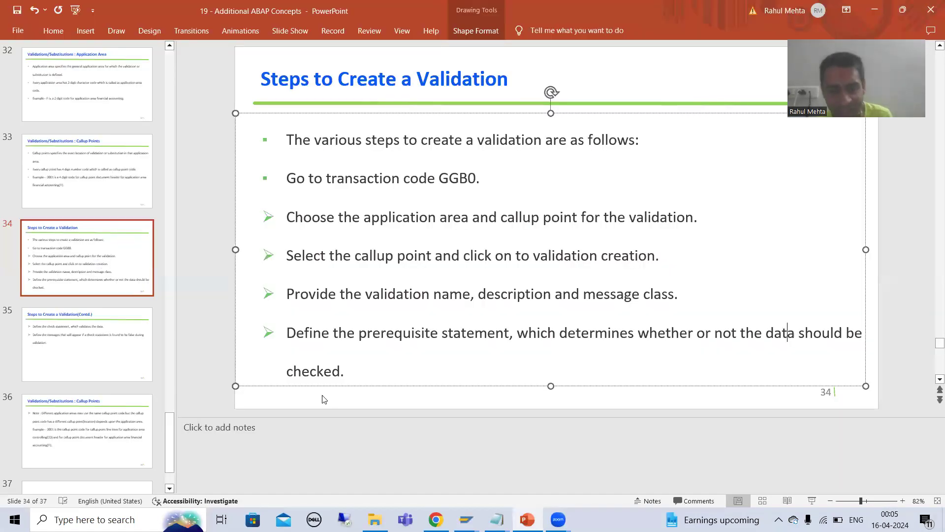
key(alt+Tab)
mouse_move(465, 520)
click(526, 463)
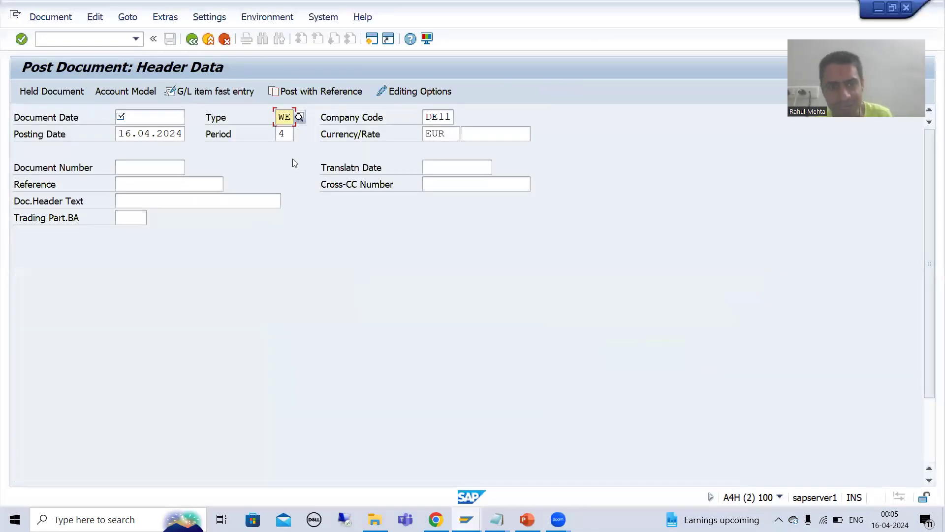
key(alt+Tab)
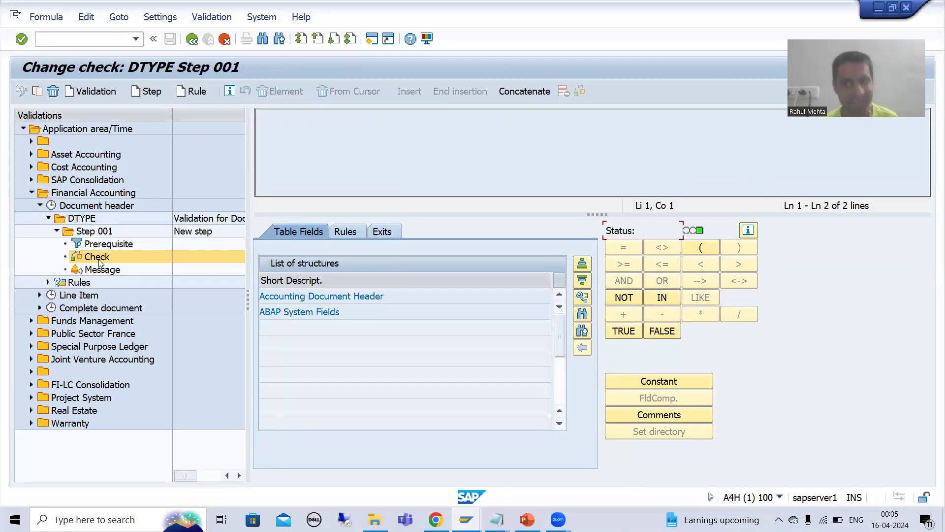
Step: List the fields of the Accounting Document Header structure for the check and search them for "document type"
double_click(331, 296)
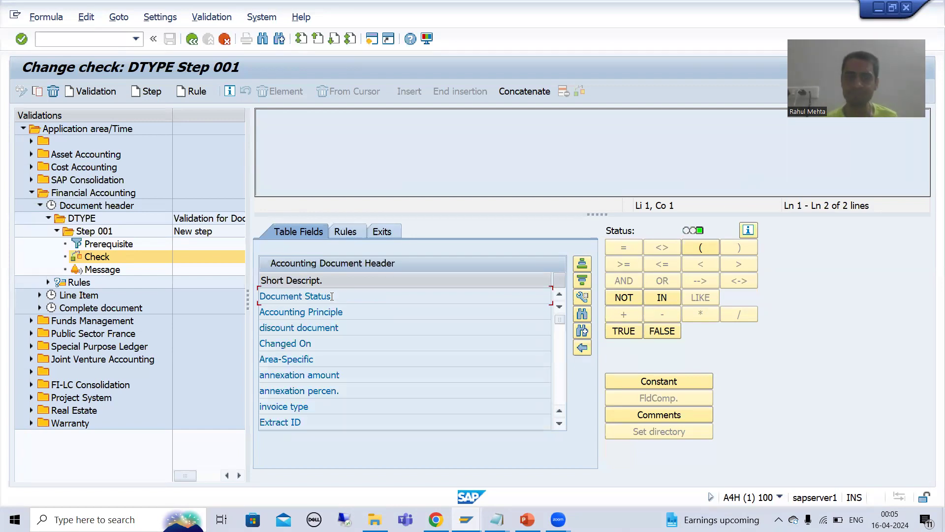
click(583, 315)
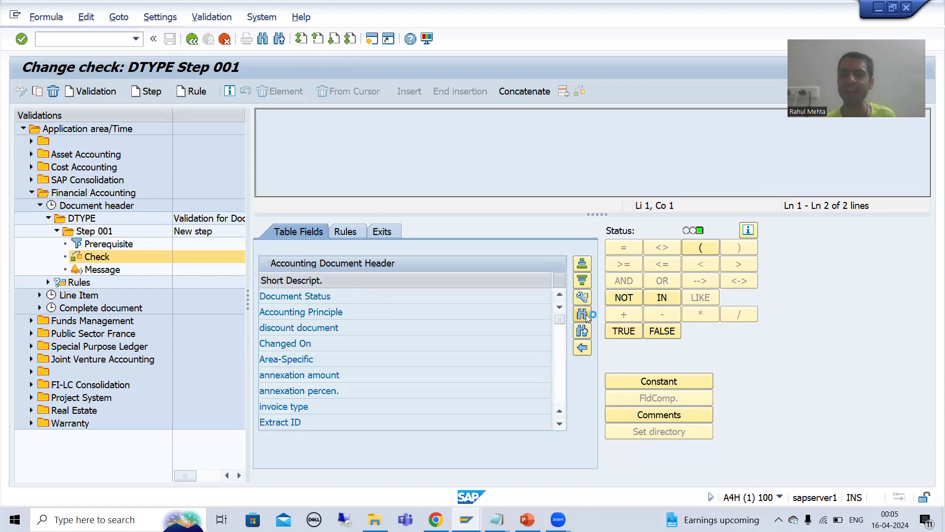
text(do)
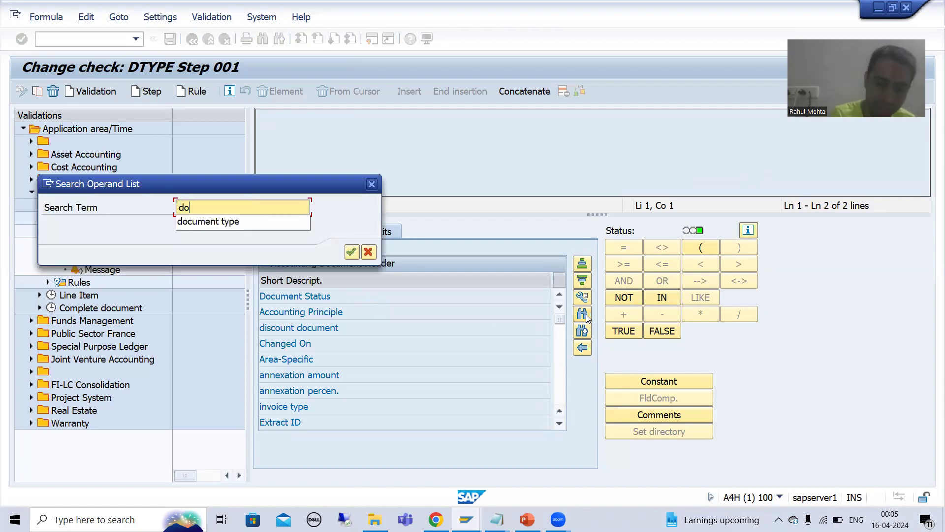
text(cument type)
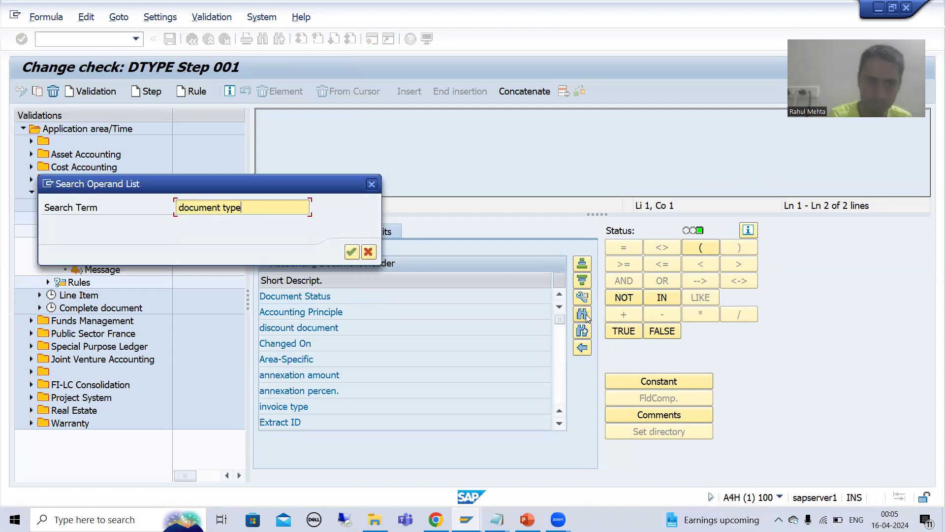
key(Return)
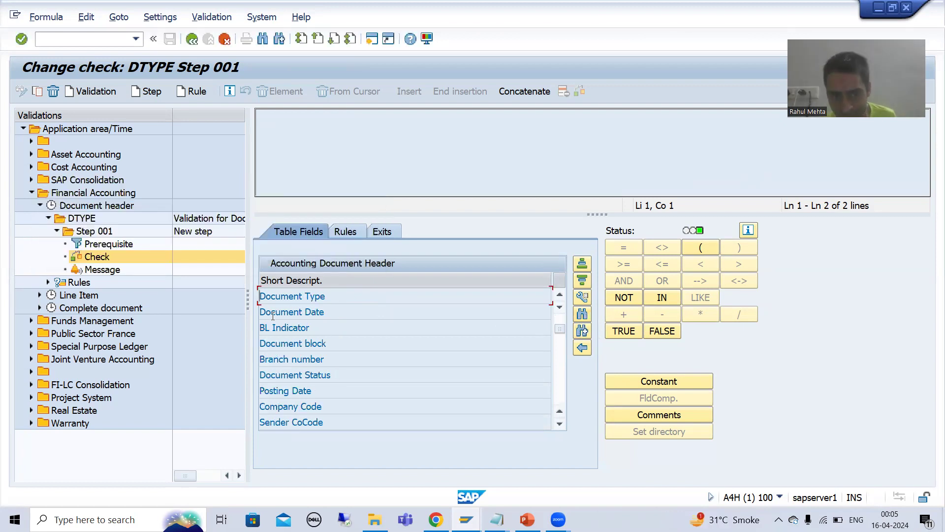
Step: Define the check of Step 001 as Document Type = 'WE', choosing WE (Goods Receipt) as the constant from the value list
double_click(276, 296)
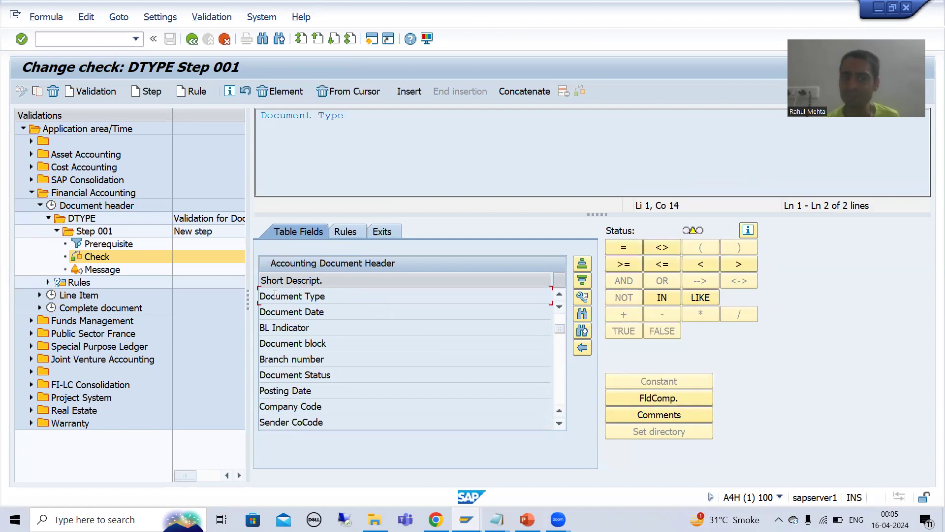
click(625, 249)
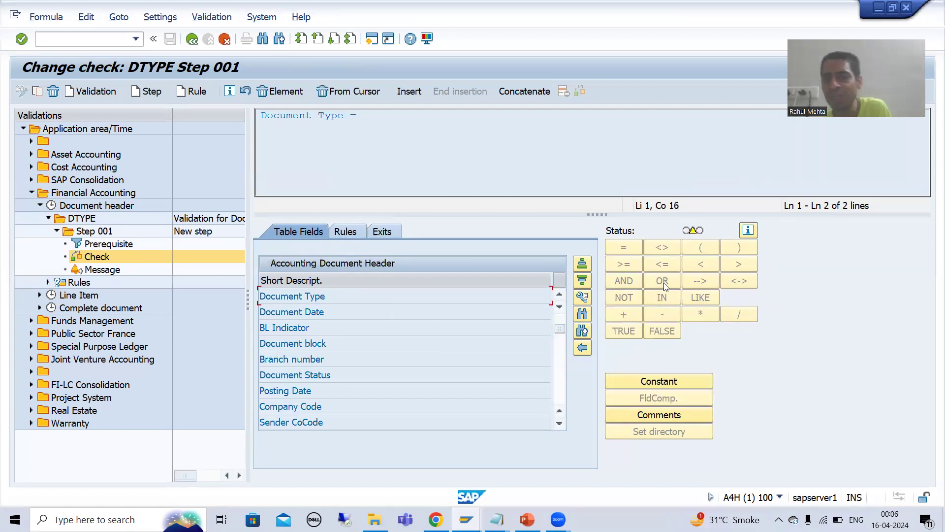
click(679, 382)
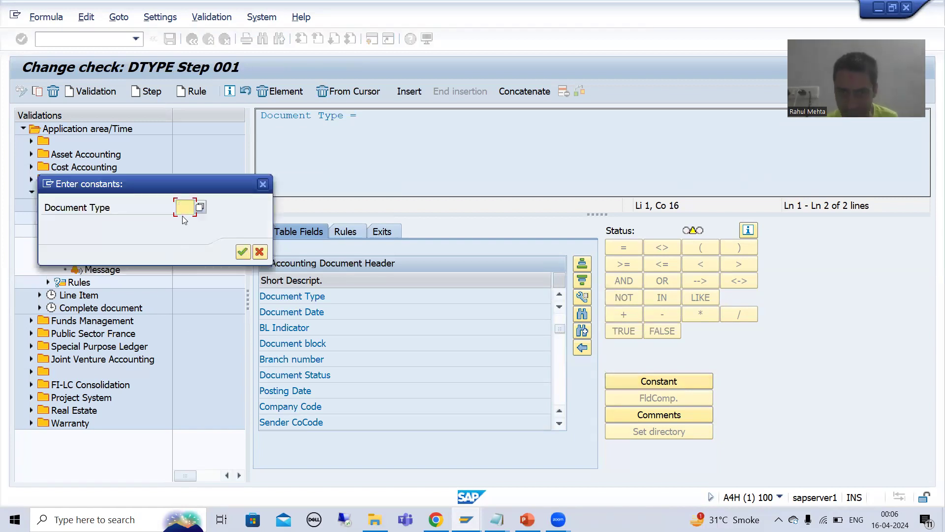
click(200, 207)
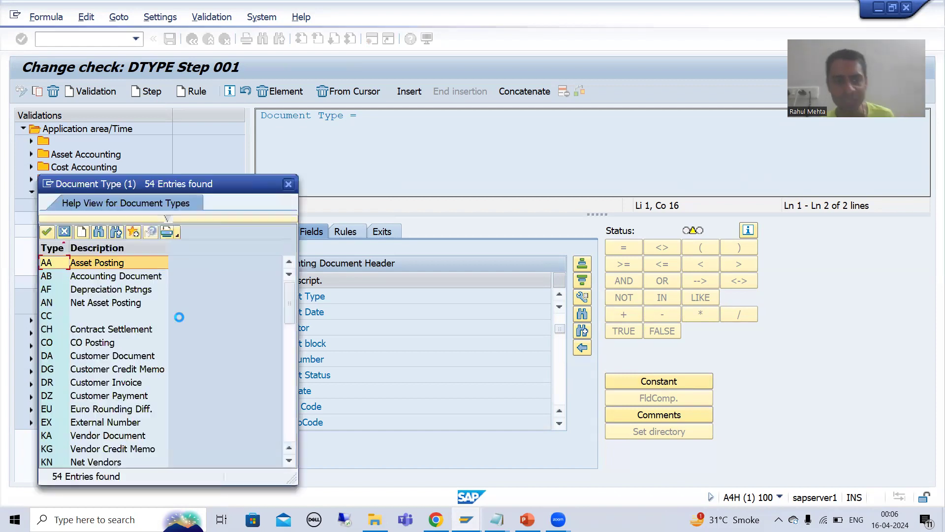
scroll(121, 404, down, 10)
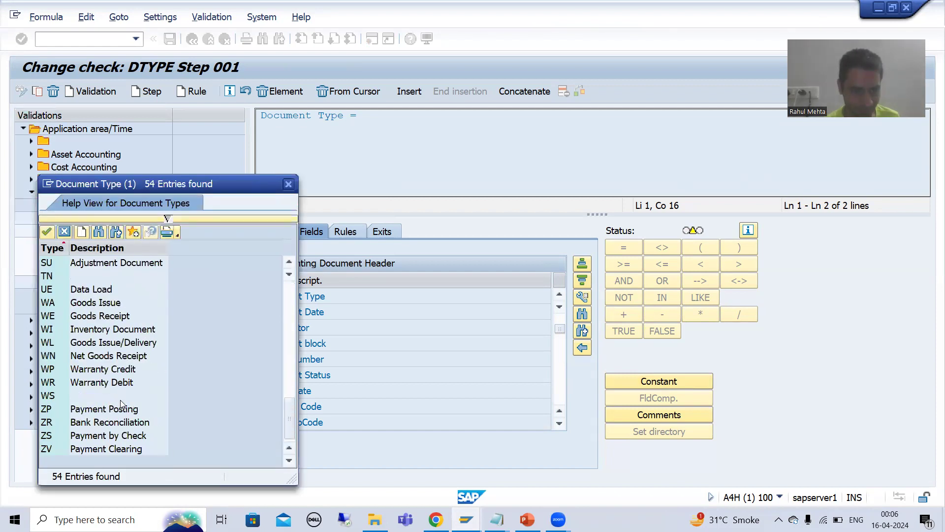
click(77, 316)
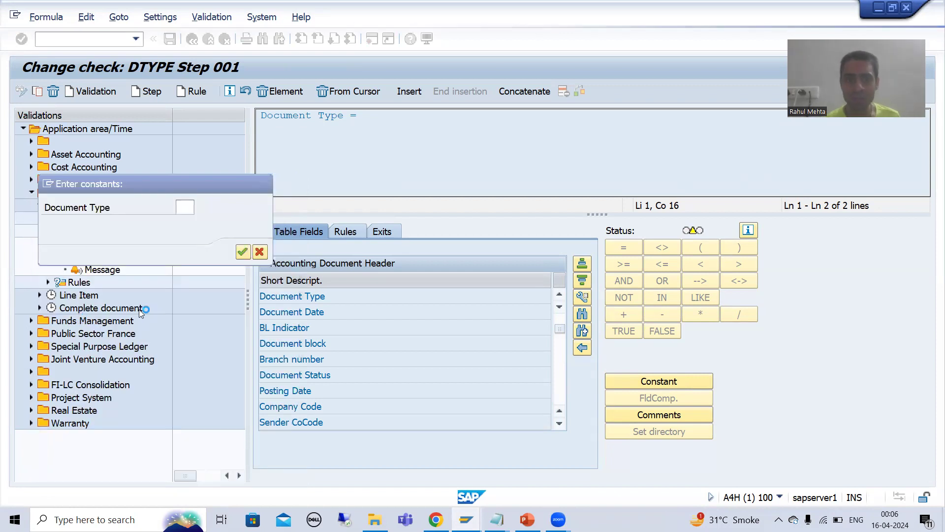
click(244, 252)
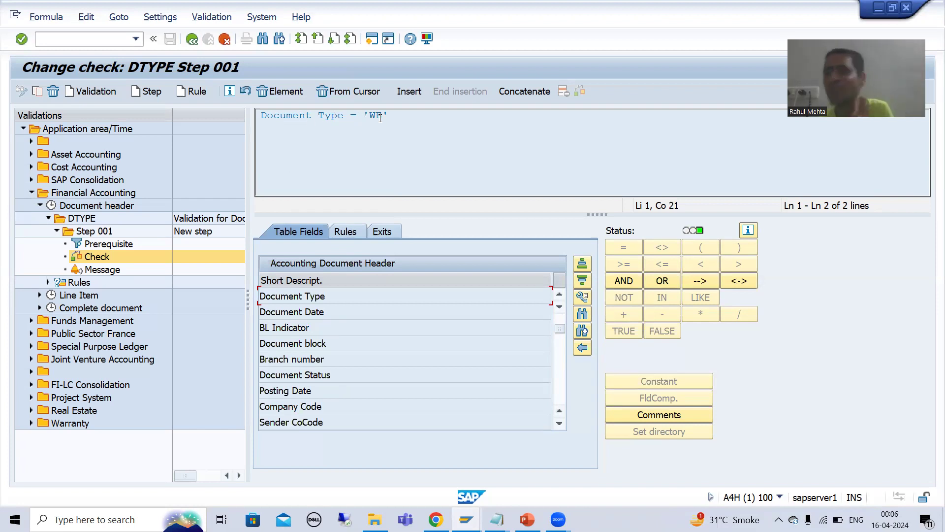
Step: Open the message definition of Step 001 and show the messages of message class ZMSG_SALES for editing
click(102, 270)
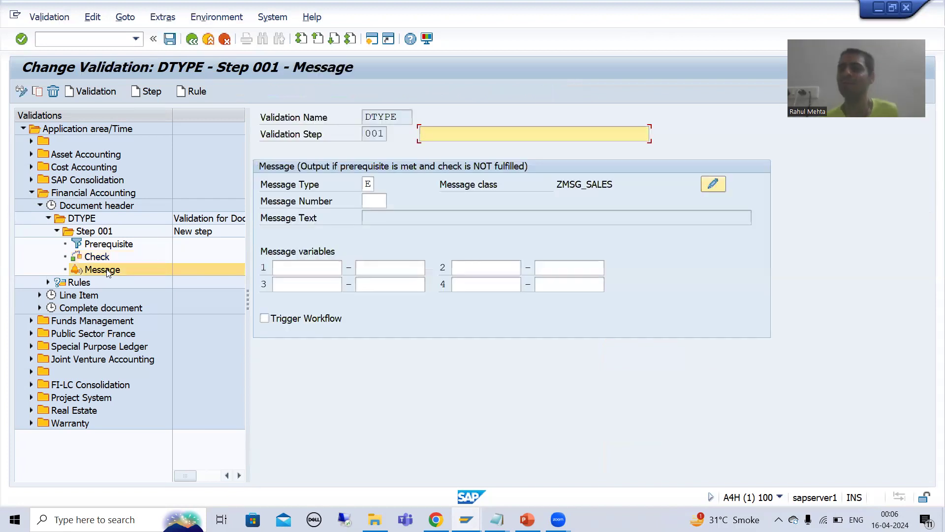
click(368, 184)
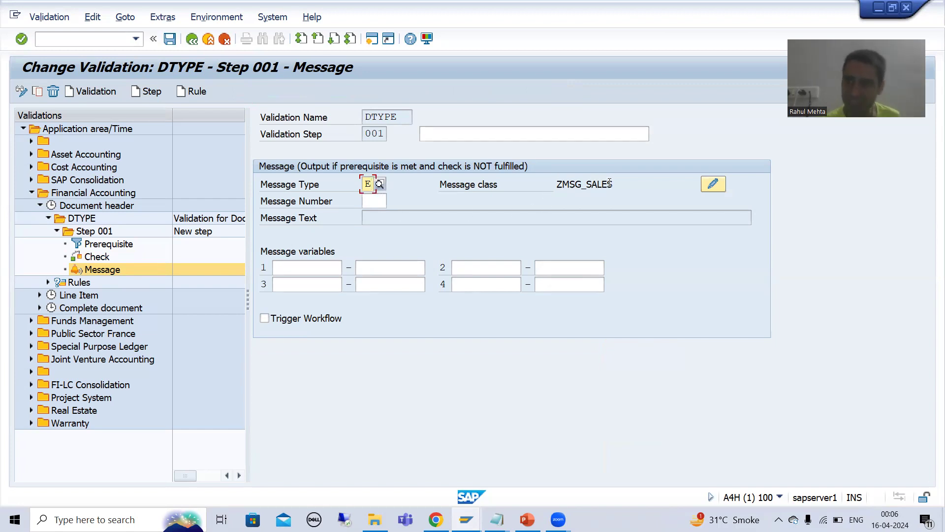
click(488, 136)
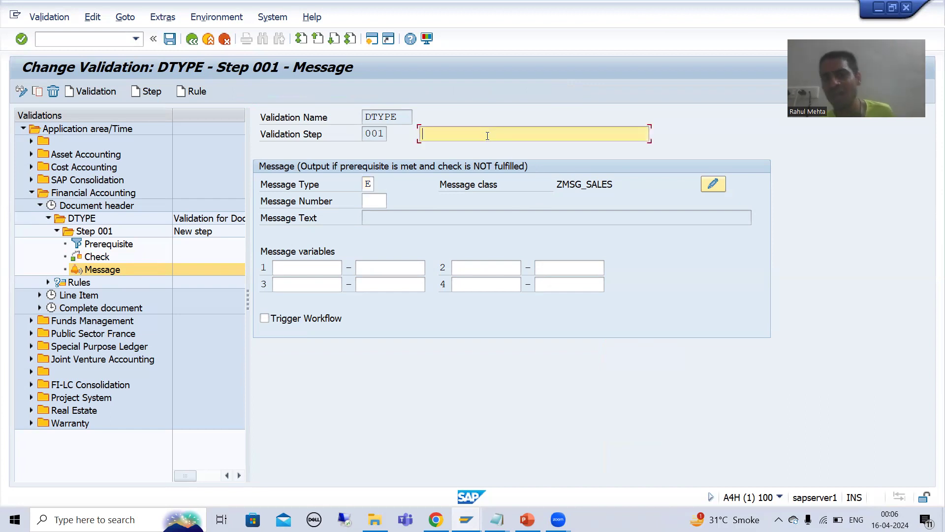
click(714, 185)
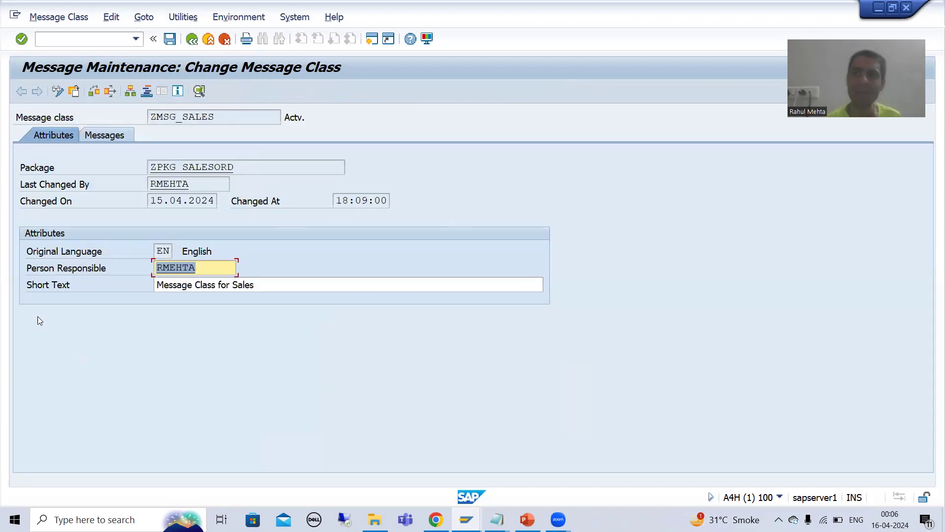
click(96, 137)
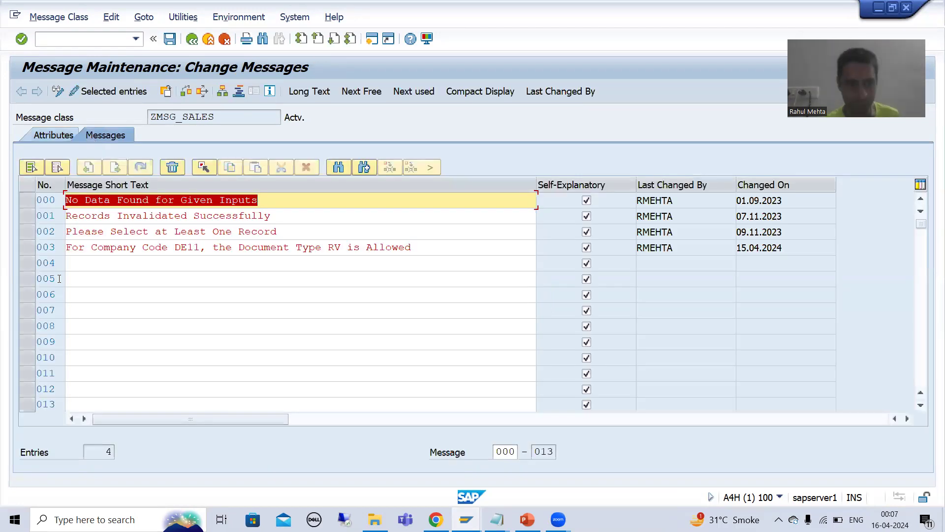
Step: Delete message 003 from message class ZMSG_SALES and place the cursor in its short text
click(28, 248)
click(172, 167)
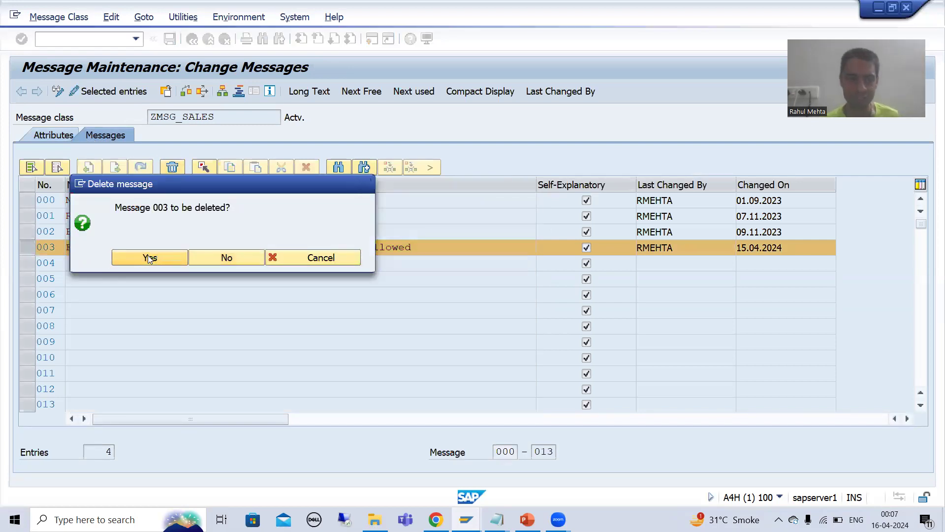
click(147, 255)
click(121, 247)
text(COmapny)
key(BackSpace)
key(BackSpace)
key(BackSpace)
key(BackSpace)
key(BackSpace)
key(BackSpace)
text(po)
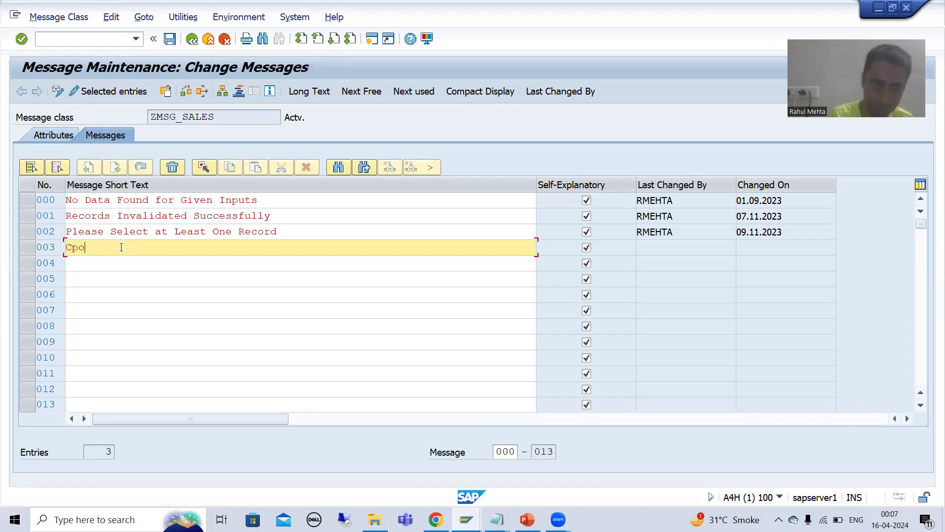
key(BackSpace)
key(BackSpace)
text(ompamny)
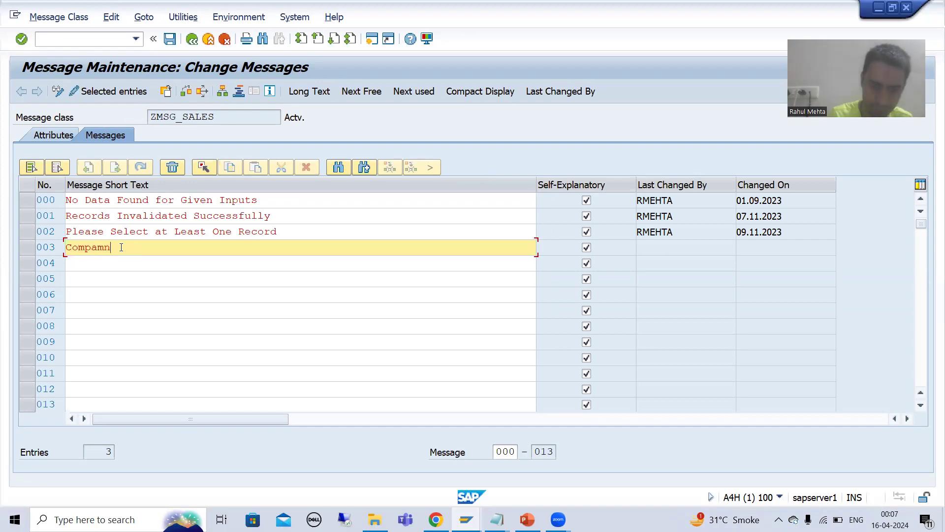
key(BackSpace)
key(BackSpace)
key(BackSpace)
key(BackSpace)
key(BackSpace)
key(BackSpace)
key(BackSpace)
key(BackSpace)
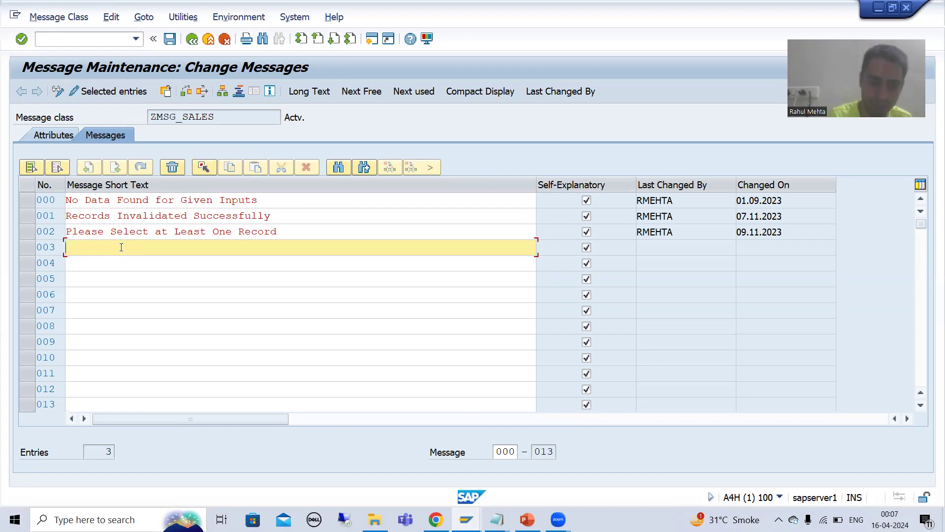
Step: Enter "For Company Code DE11, the Document Type WE is Allowed" as the short text of message 003 and save the message class
text(For )
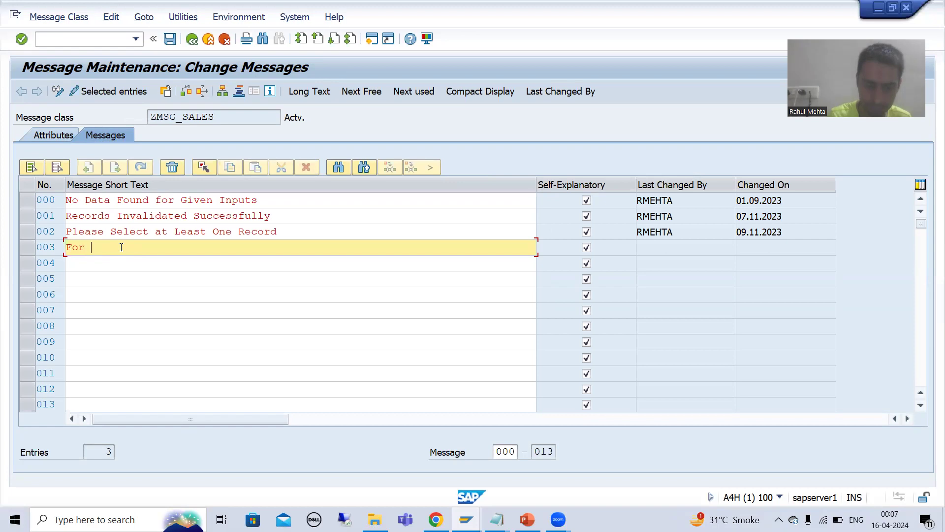
text(Compan)
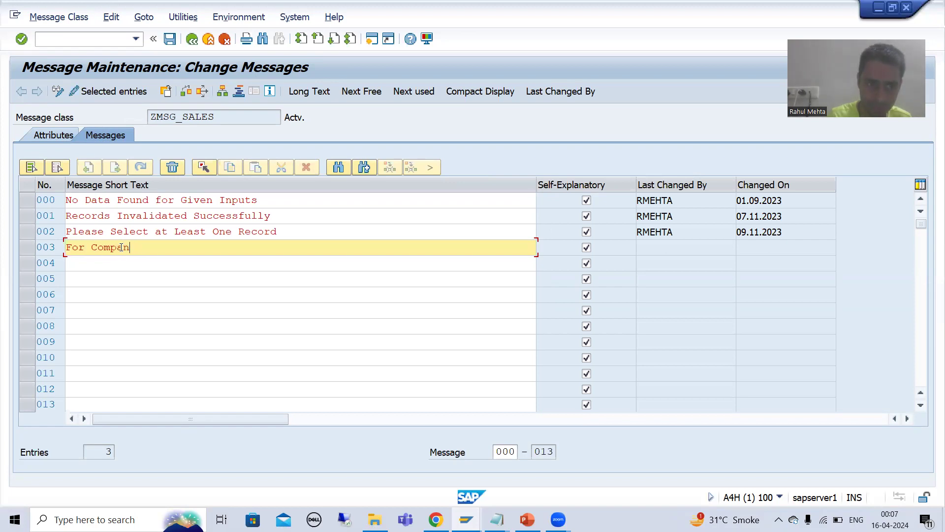
text(y Code )
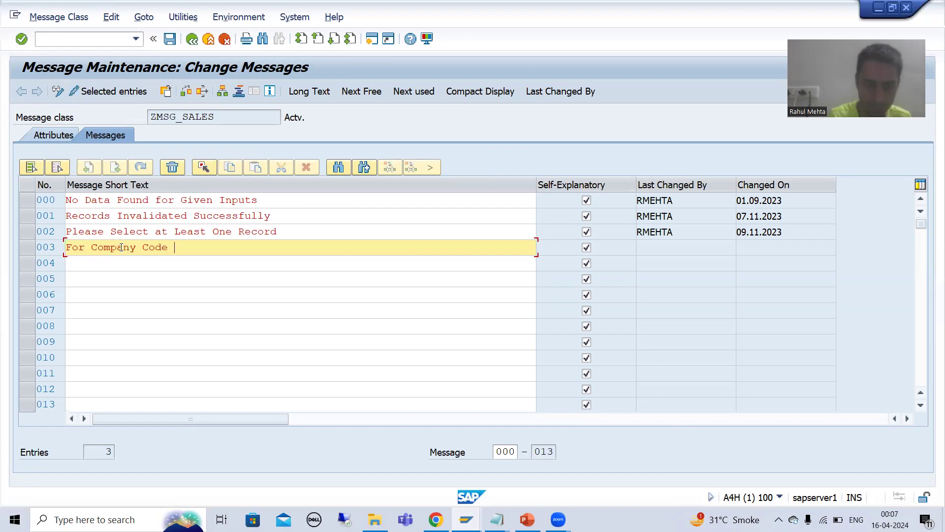
text(DE11, the)
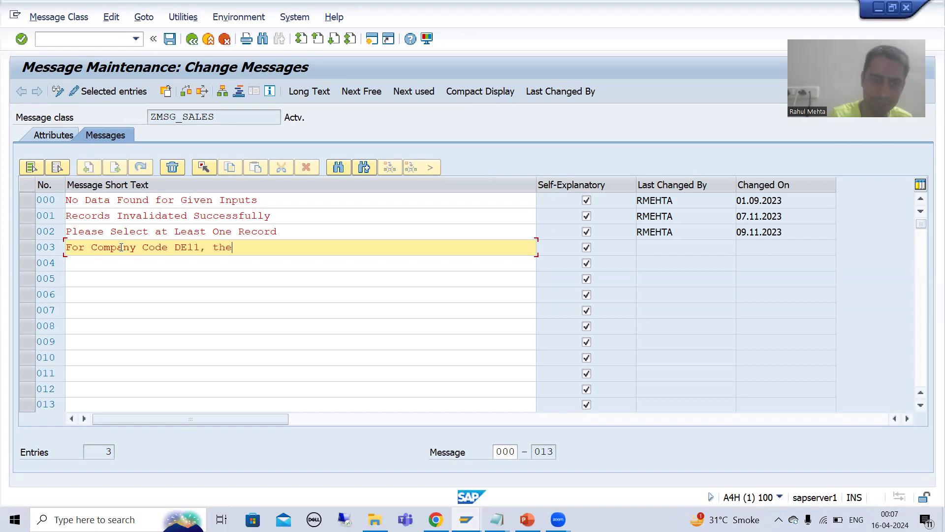
text( Document )
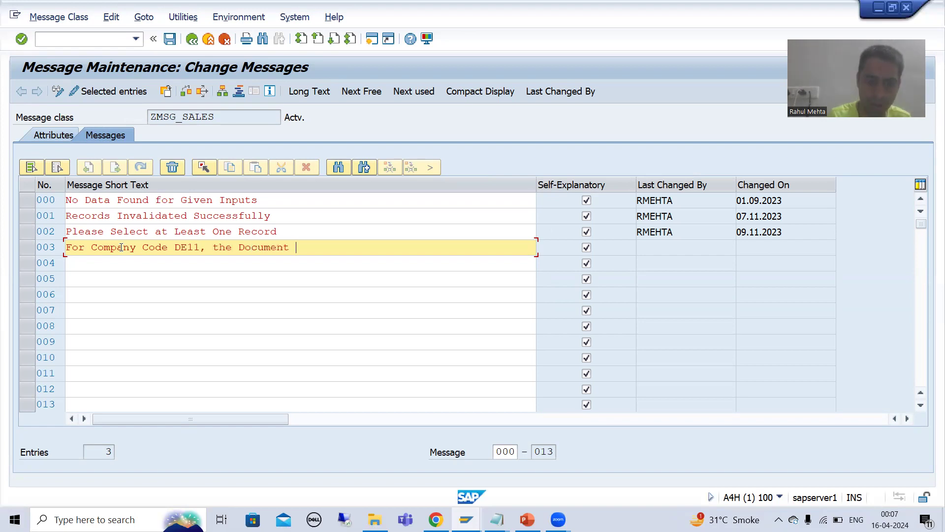
text(Type WEis)
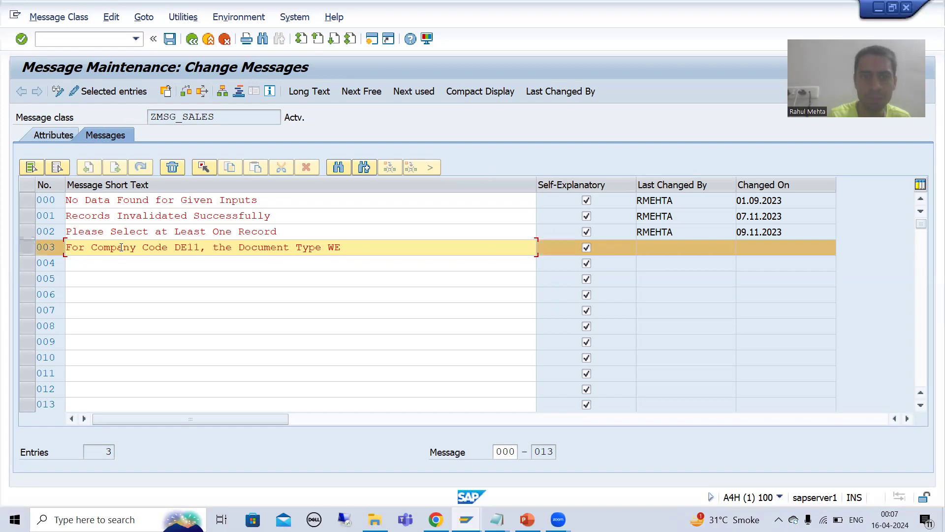
key(Left)
key(Left)
text(Allowed)
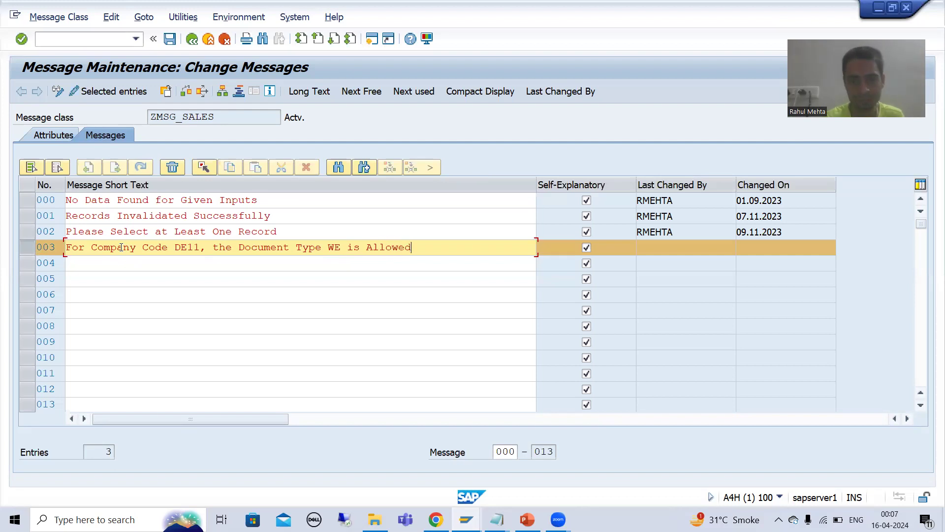
click(170, 39)
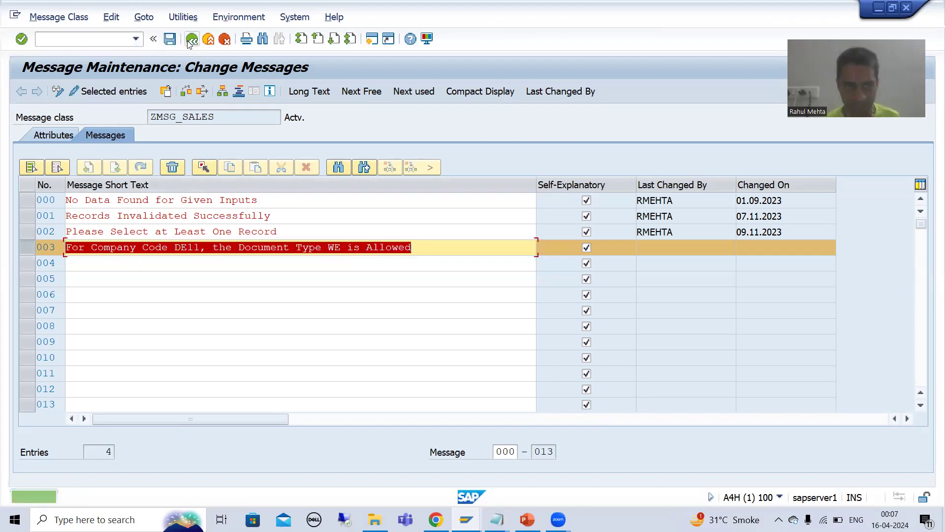
Step: Return to the Step 001 message definition and set the message number to 003
click(191, 39)
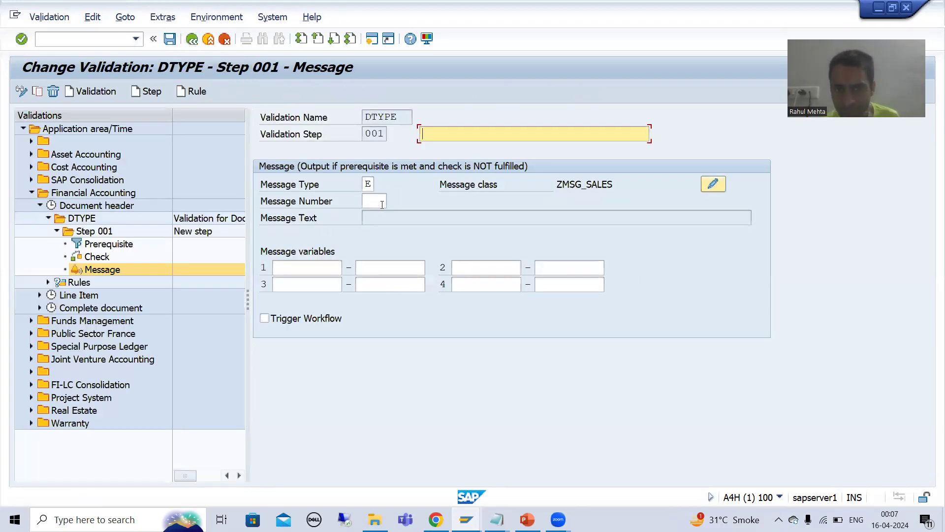
click(382, 204)
text(003)
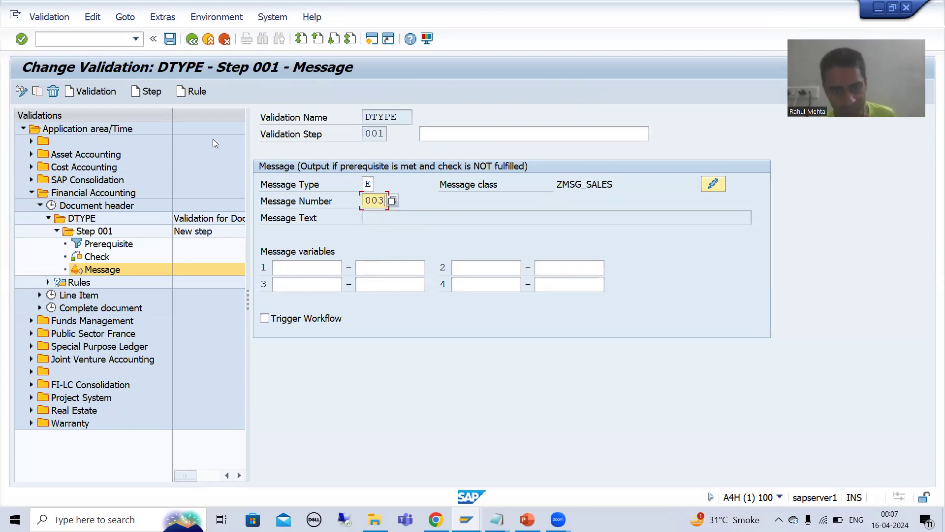
Step: Save the validation with its message number, review the prerequisite, check and message of Step 001, and save again
click(169, 40)
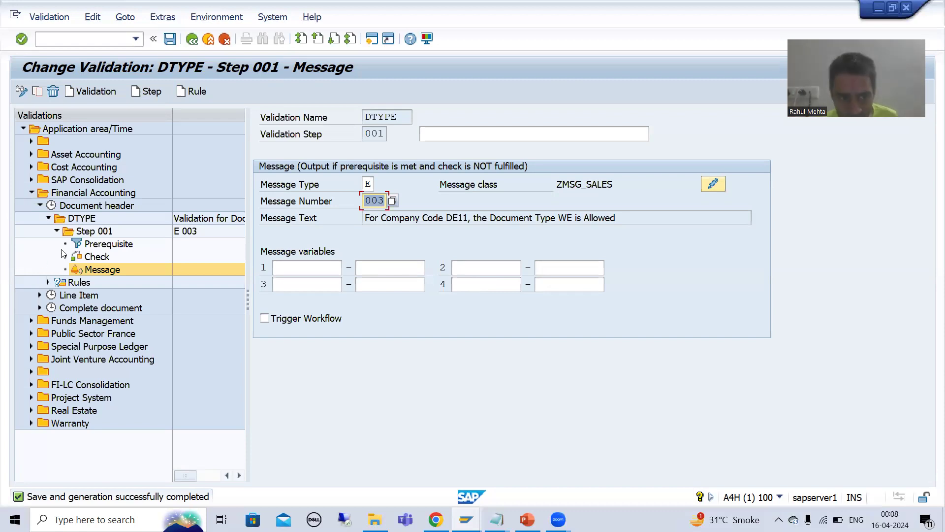
click(87, 247)
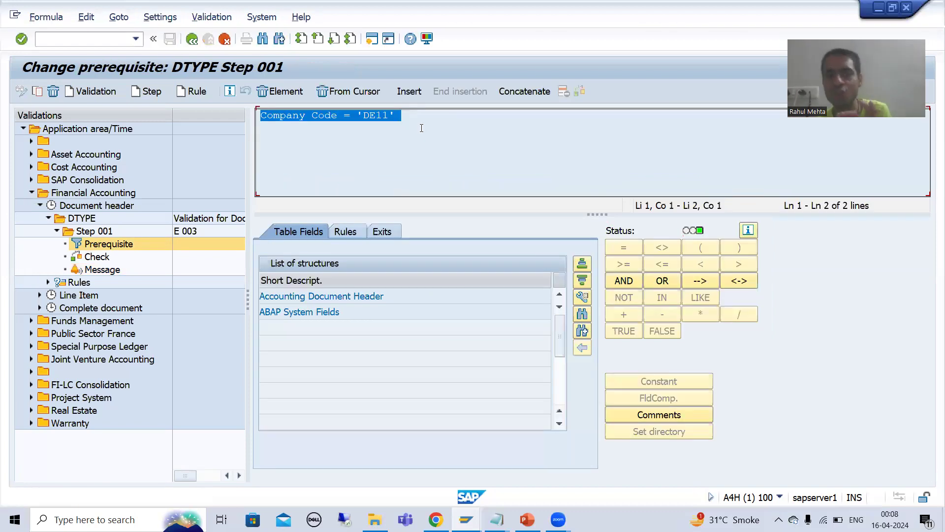
click(416, 118)
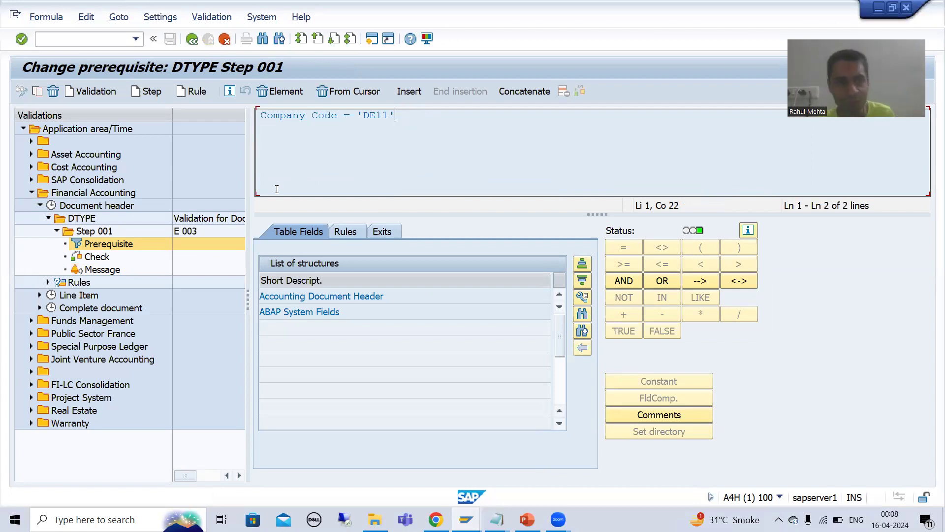
click(99, 257)
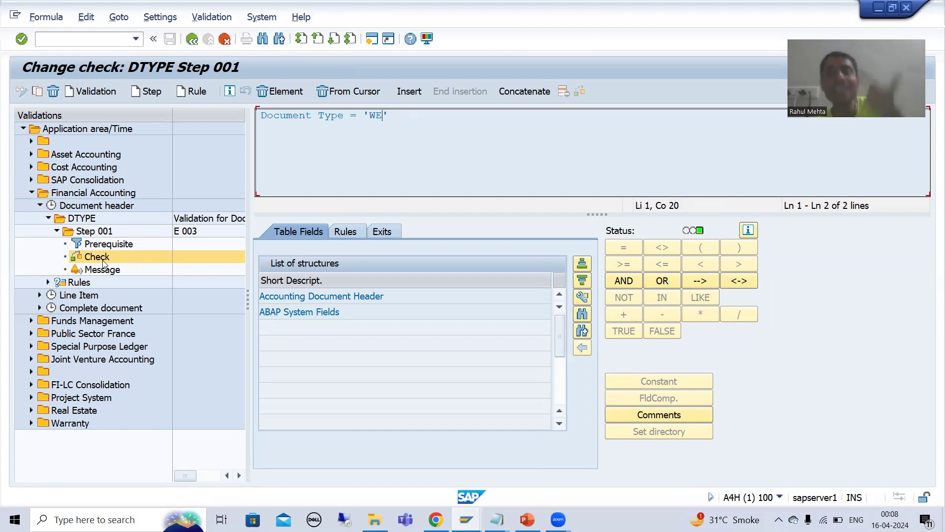
click(95, 274)
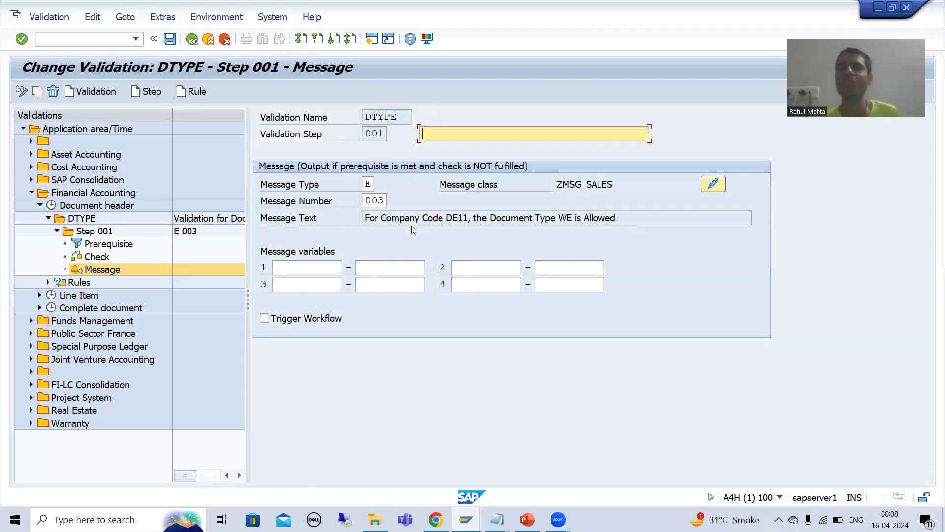
click(383, 201)
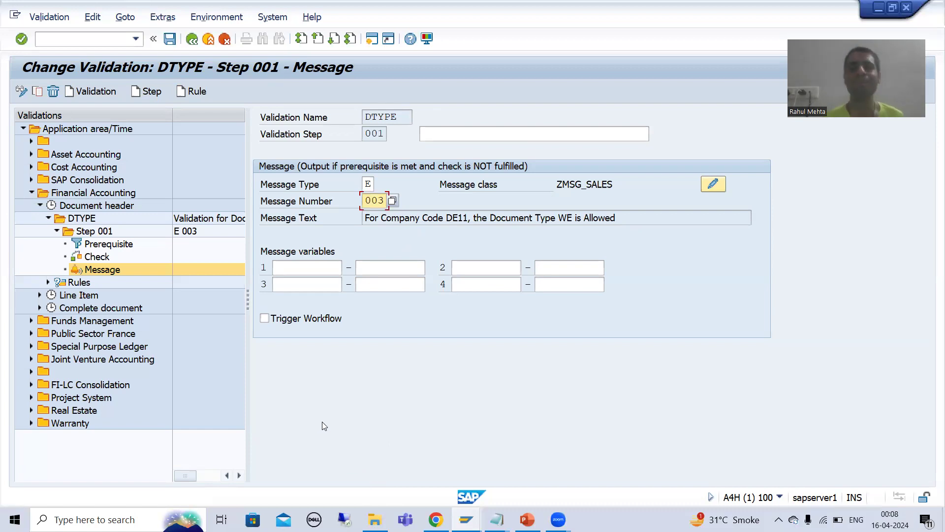
click(170, 41)
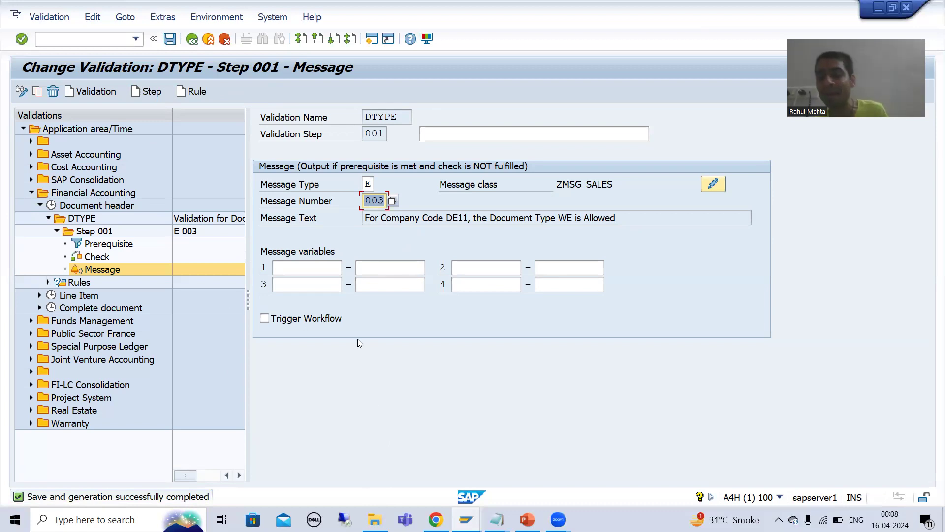
Step: Examine the document type and company code in the Post Document header session, and return to the validation session
mouse_move(467, 520)
click(497, 456)
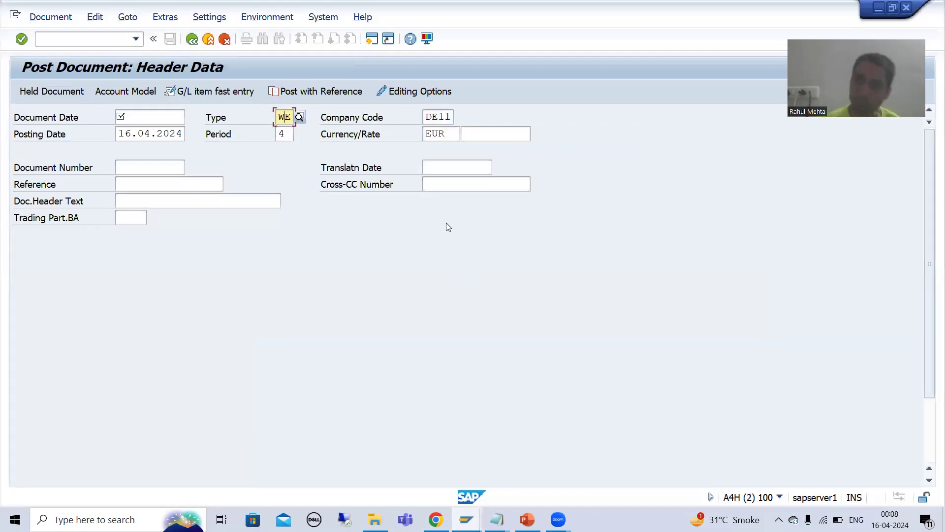
click(435, 117)
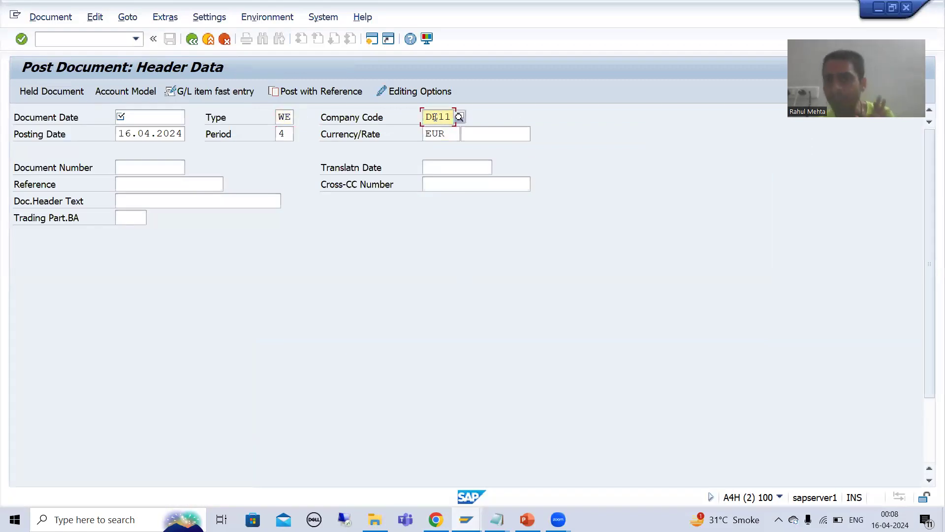
click(296, 121)
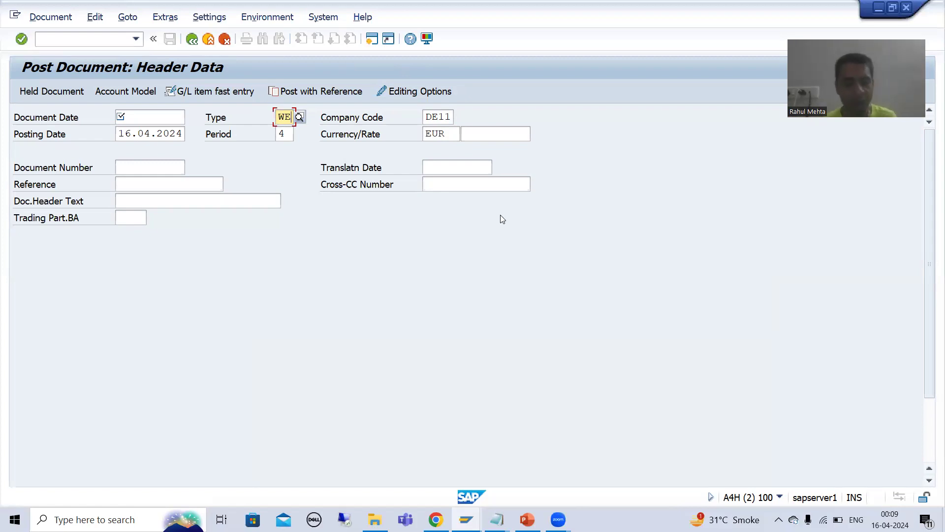
key(alt+Tab)
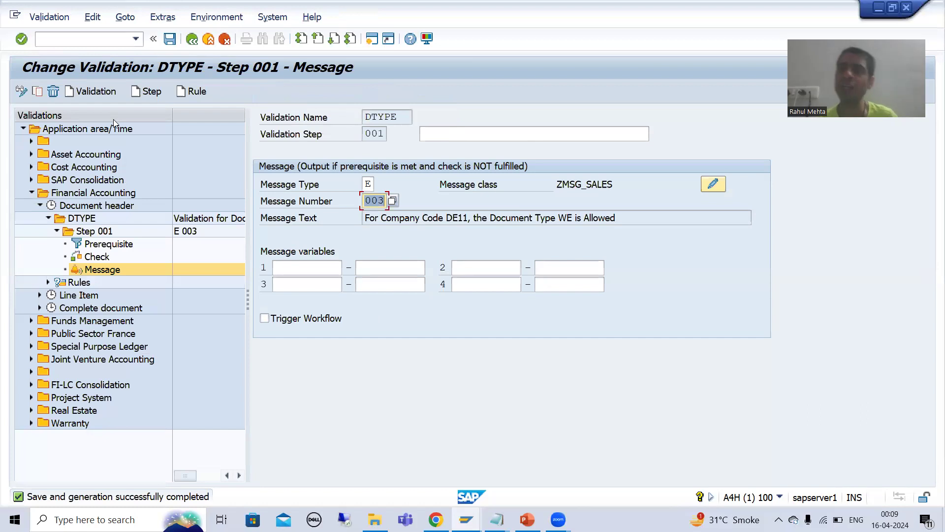
Step: Switch to PowerPoint to review the "Steps to Create a Validation" slide, and return to SAP
click(528, 519)
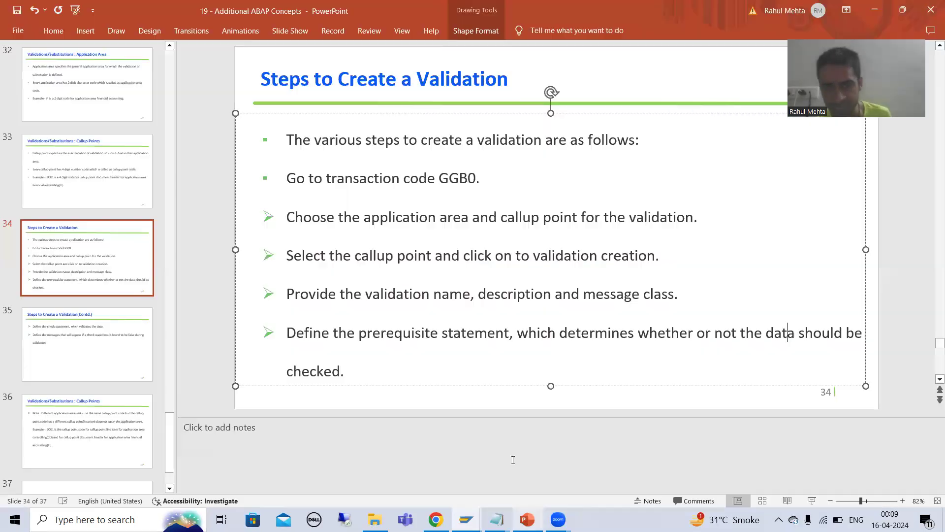
click(448, 178)
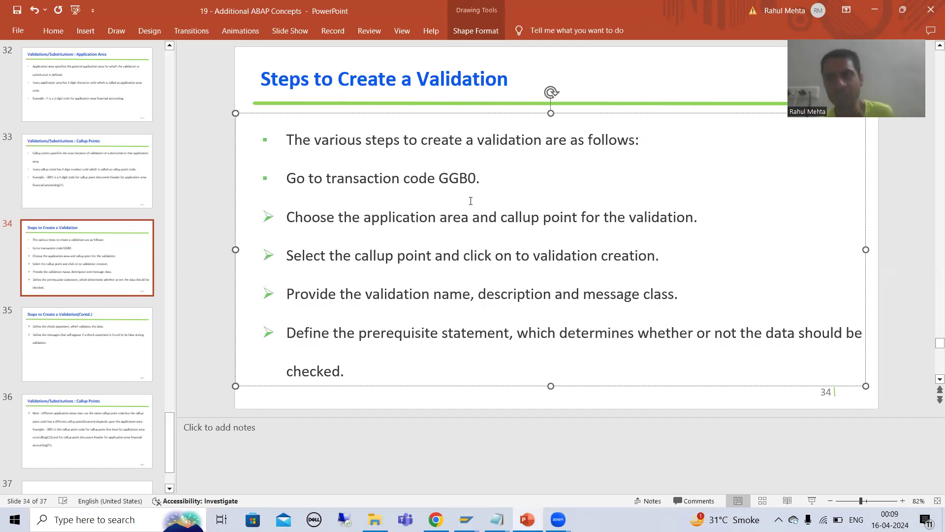
click(401, 211)
key(alt+Tab)
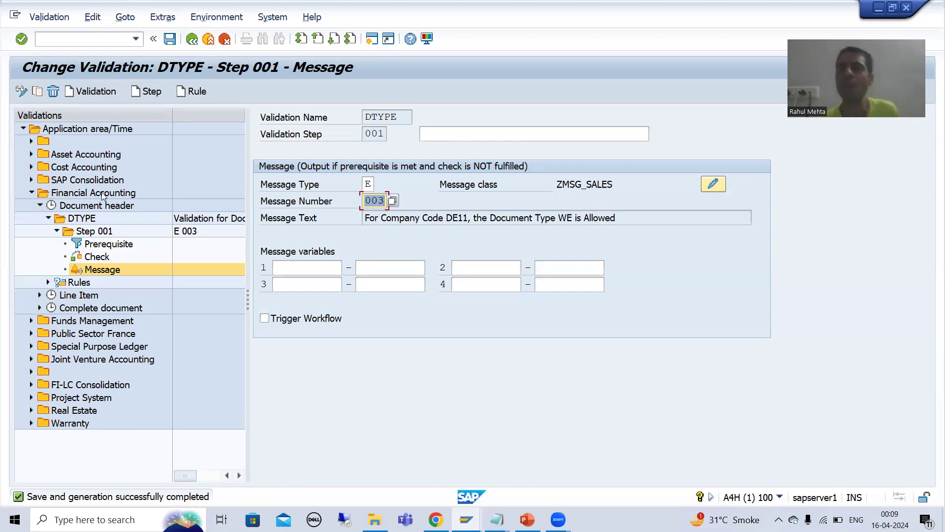
Step: Open the header data of validation DTYPE under Document header, enter the description "Validation for Document Type" and save
click(101, 206)
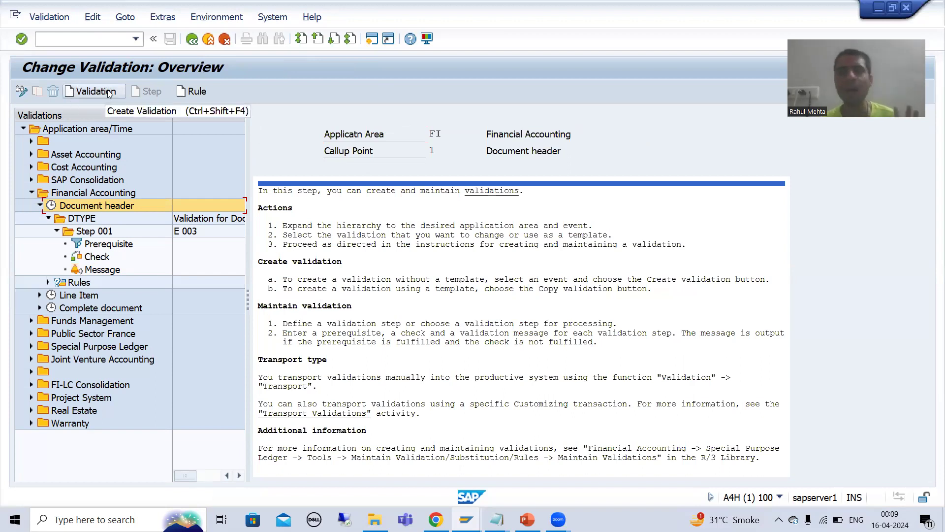
click(86, 221)
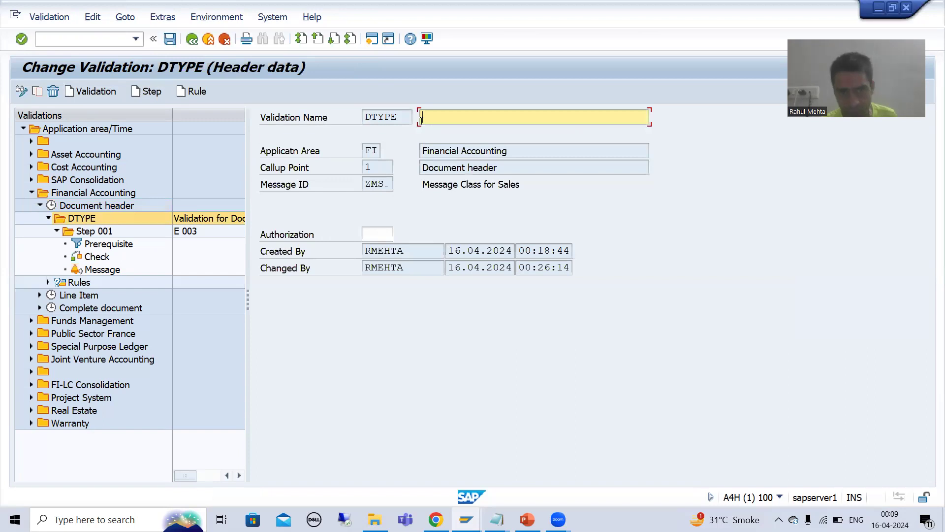
click(402, 115)
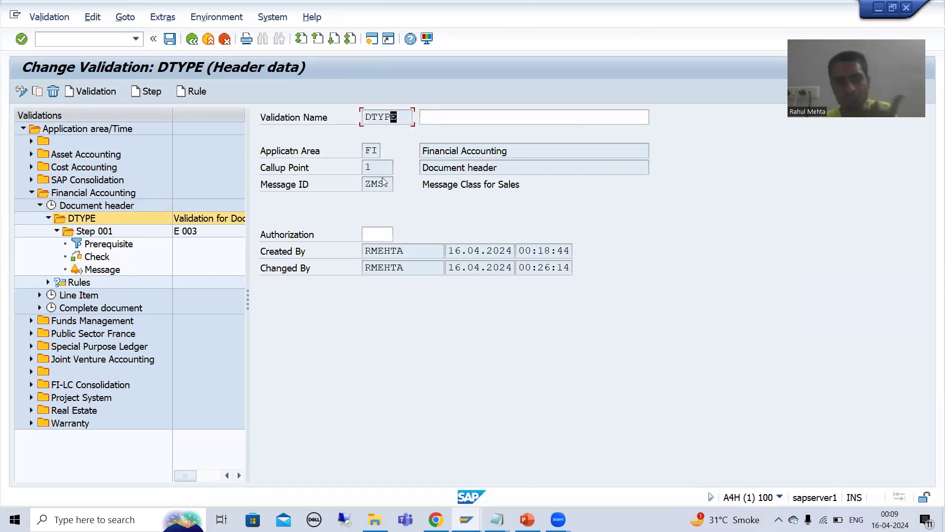
click(457, 118)
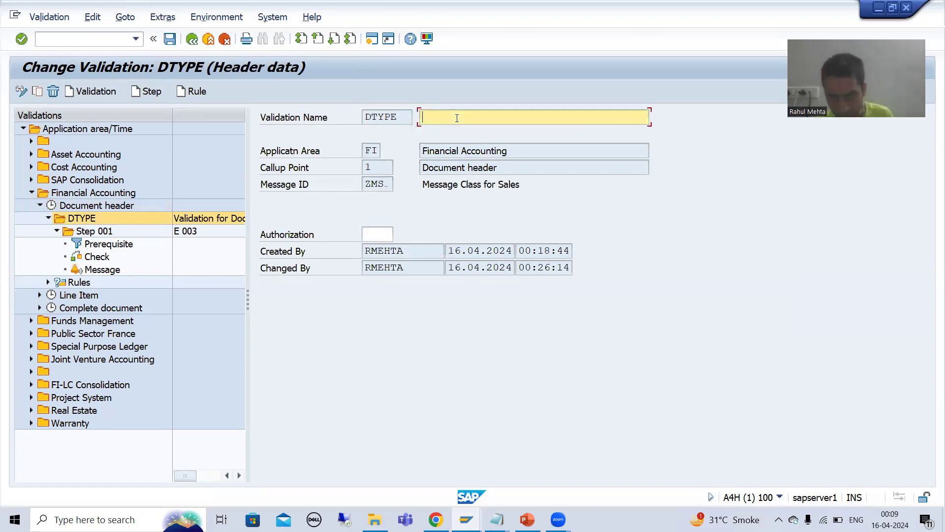
text(V)
key(Down)
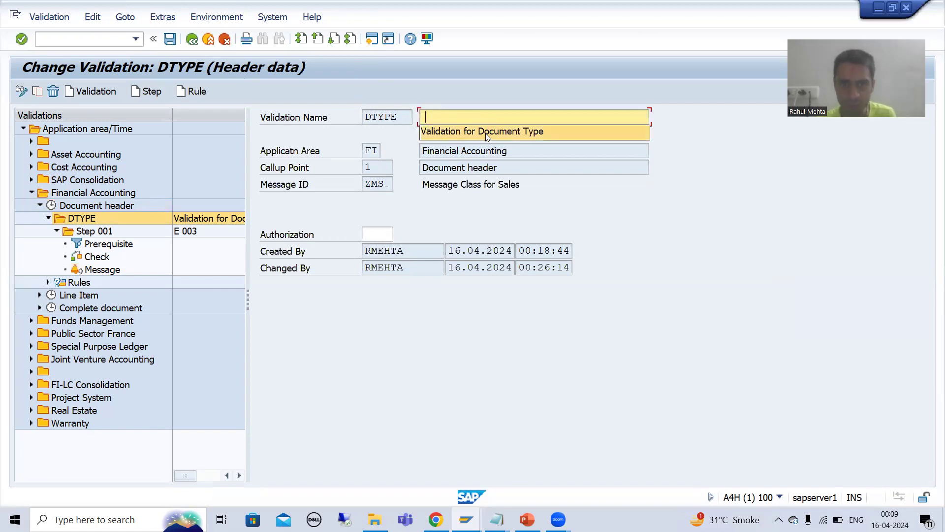
key(Return)
click(170, 39)
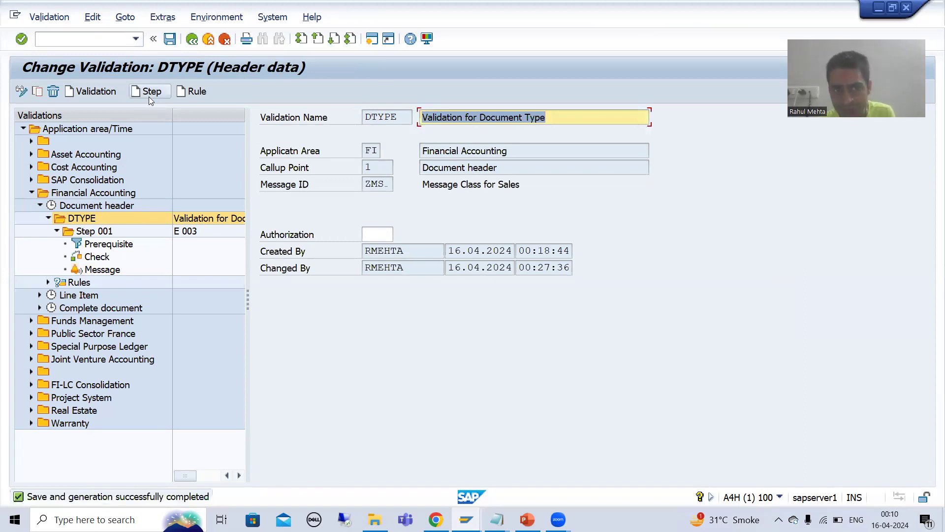
Step: Review the prerequisite, check and message of Step 001, and the message ID in the DTYPE header data
click(104, 246)
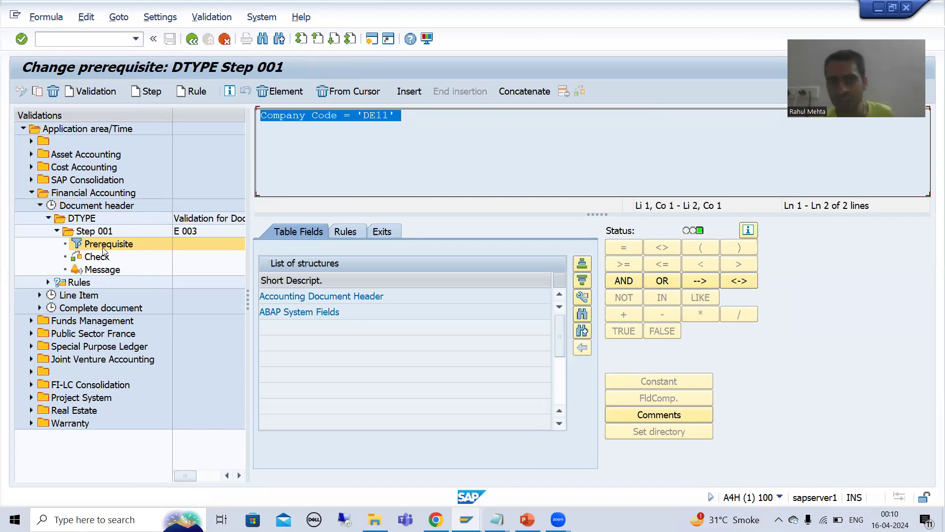
click(334, 117)
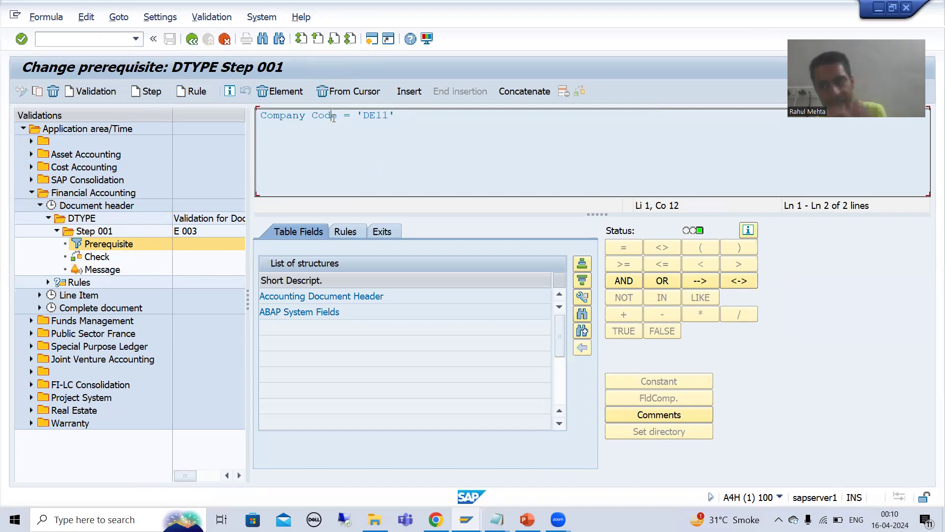
click(91, 257)
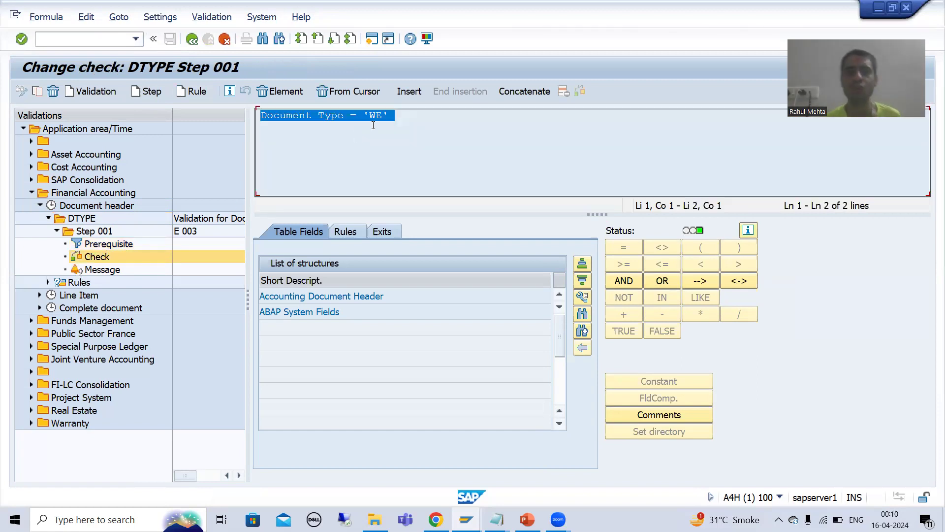
click(390, 117)
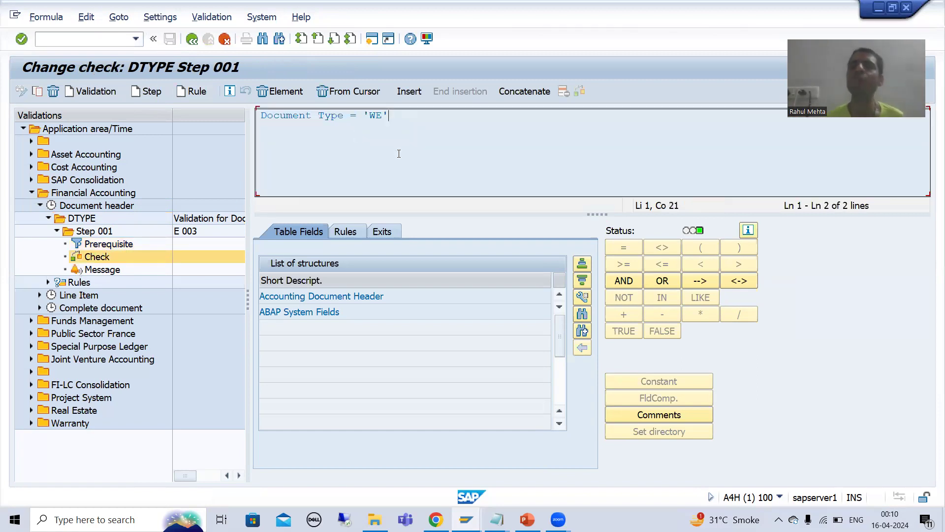
click(116, 269)
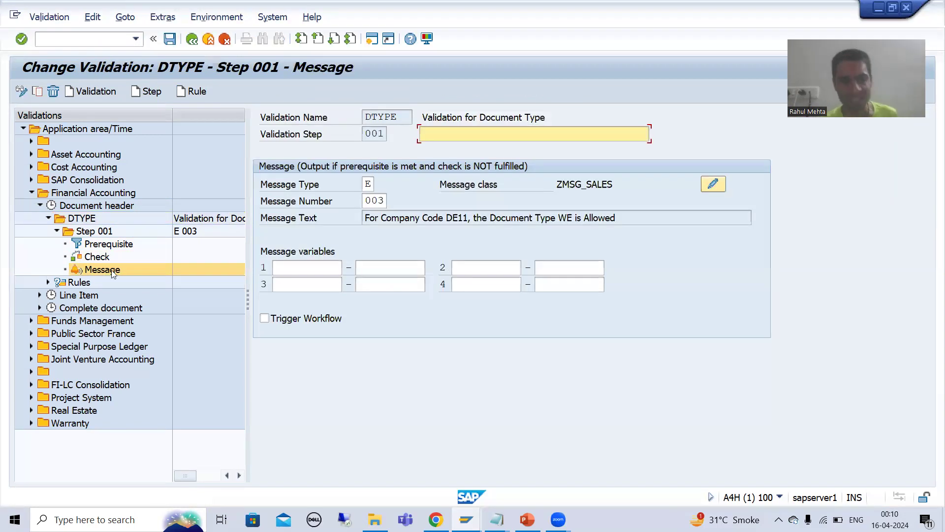
click(90, 219)
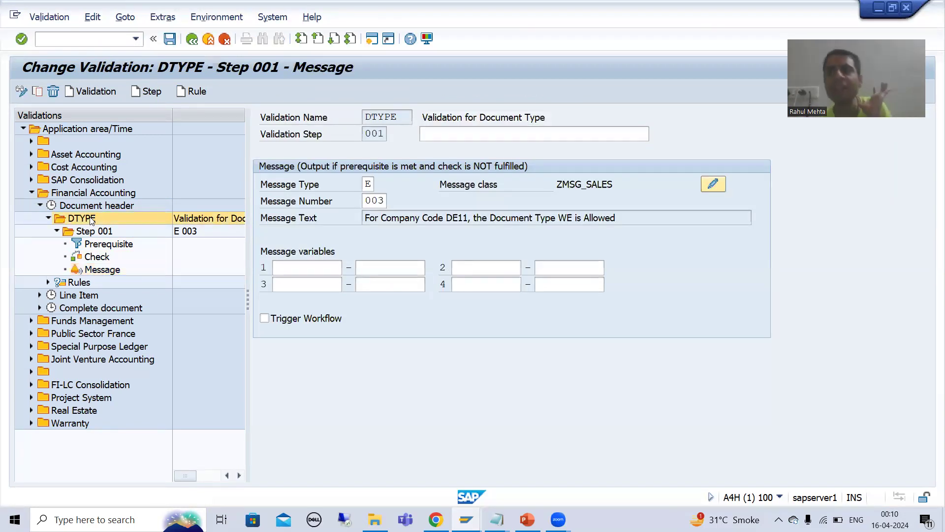
click(381, 183)
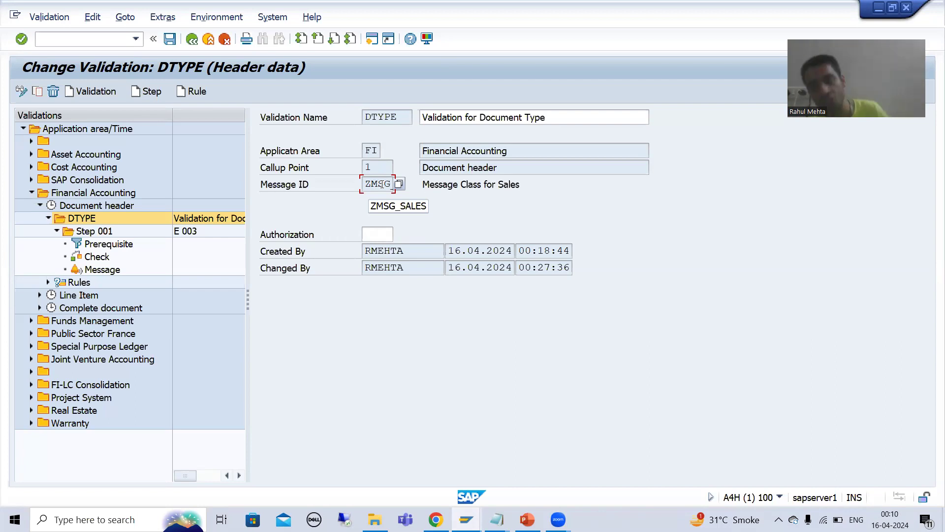
Step: Show the Financial Accounting overview and look up the function for changing the message class
click(78, 193)
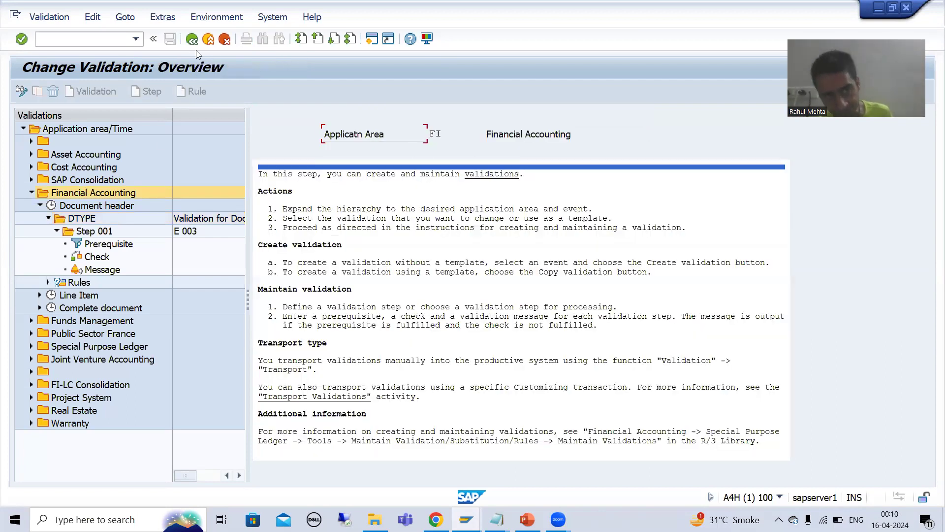
click(217, 17)
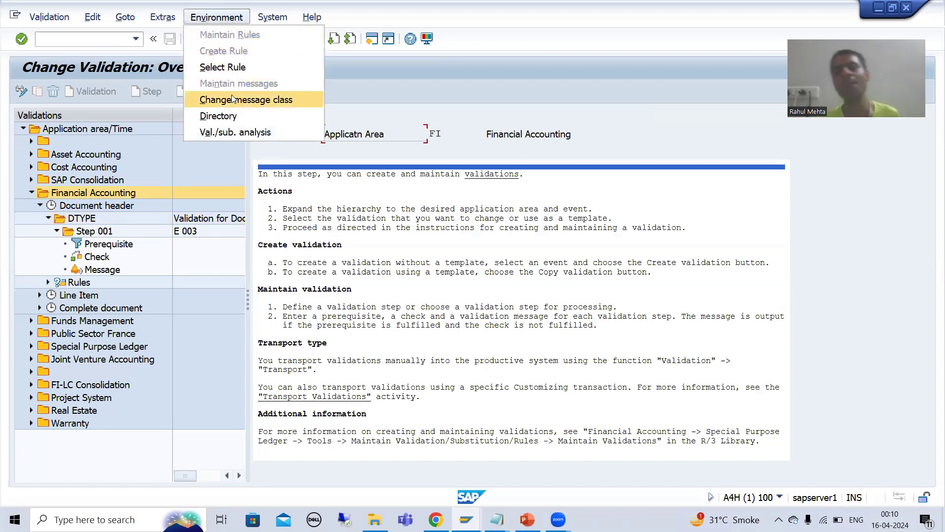
click(447, 89)
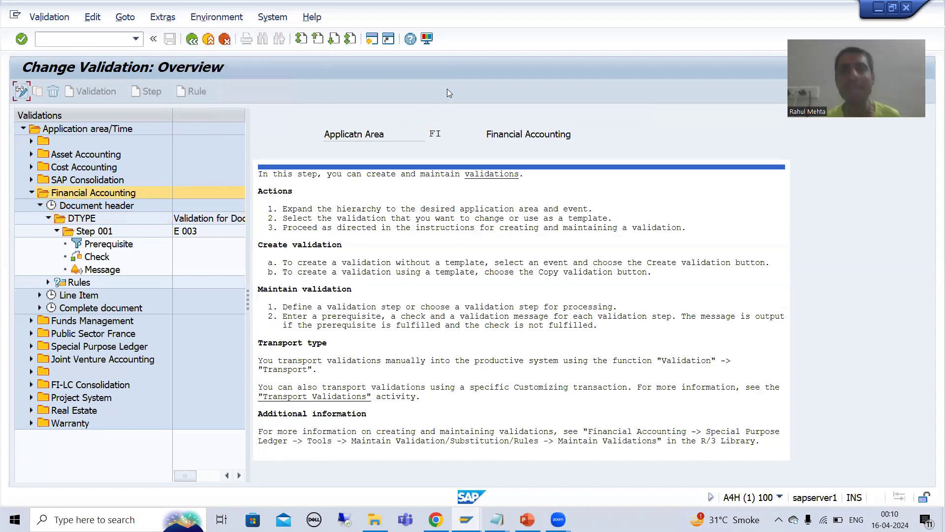